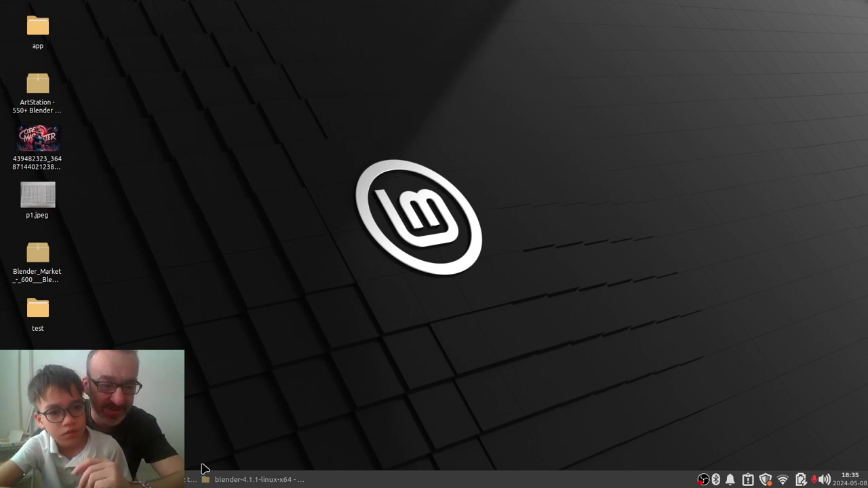
# Bring up the blender-4.1.1-linux-x64 folder in Thunar and select the blender executable.
pyautogui.click(234, 480)
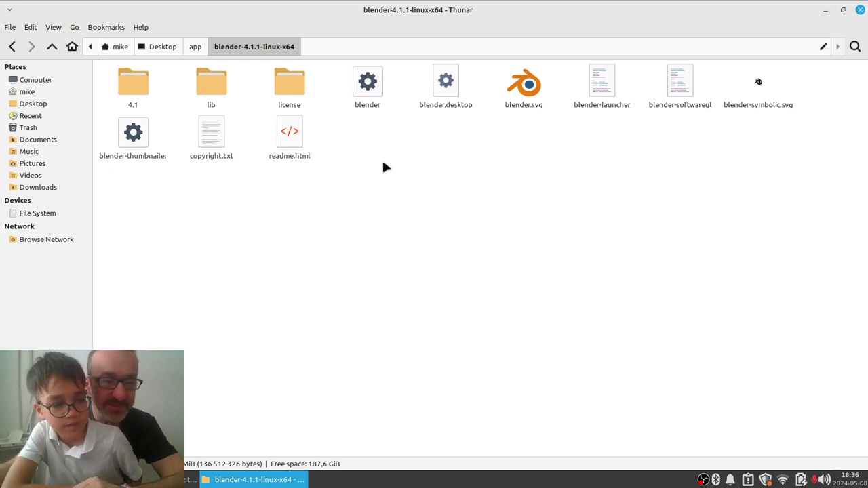
pyautogui.click(367, 93)
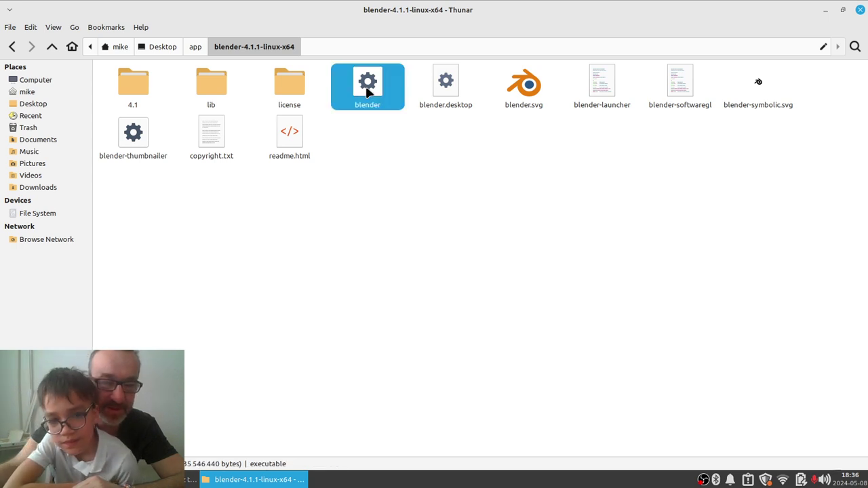
# Launch Blender 4.1, dismiss the splash screen and delete the default cube.
pyautogui.doubleClick(367, 93)
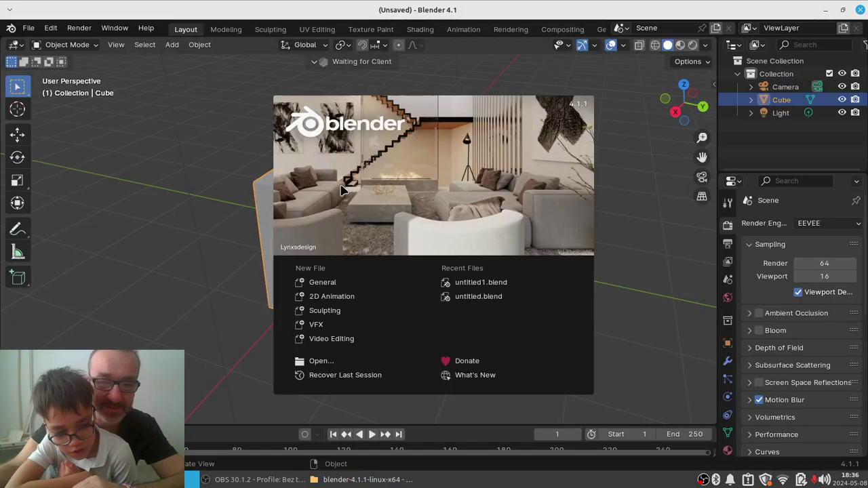
pyautogui.click(225, 187)
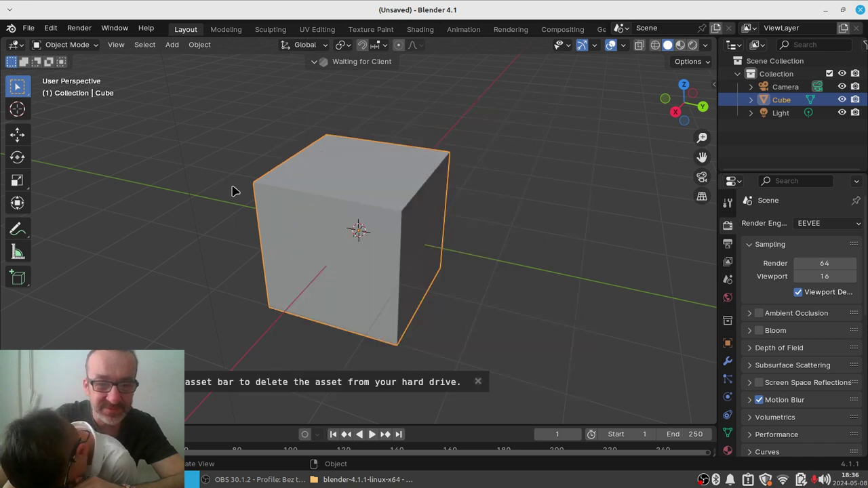
pyautogui.moveTo(295, 200)
pyautogui.mouseDown(button='middle')
pyautogui.moveTo(312, 144)
pyautogui.moveTo(278, 160)
pyautogui.moveTo(281, 168)
pyautogui.mouseUp(button='middle')
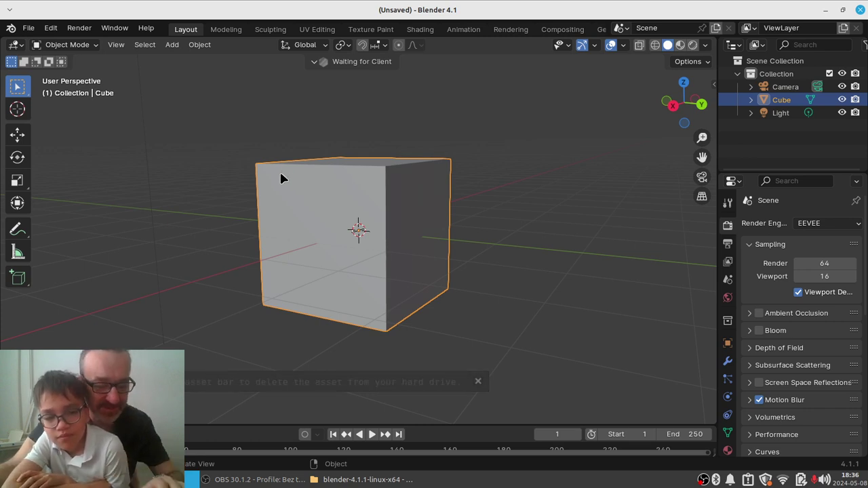
pyautogui.press('x')
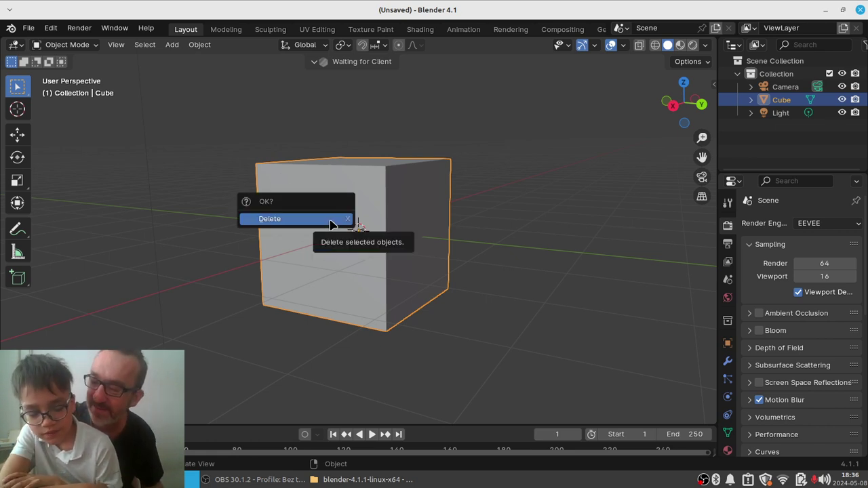
pyautogui.click(332, 224)
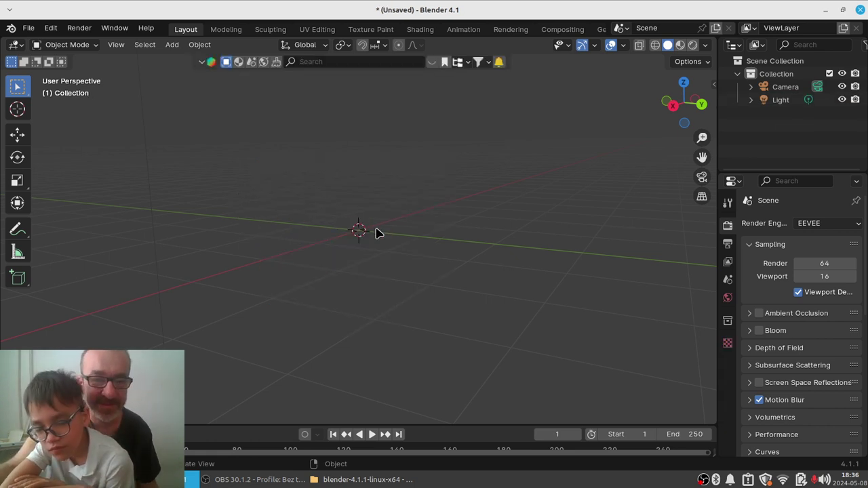
pyautogui.moveTo(378, 233)
pyautogui.mouseDown(button='middle')
pyautogui.moveTo(380, 196)
pyautogui.moveTo(367, 240)
pyautogui.mouseUp(button='middle')
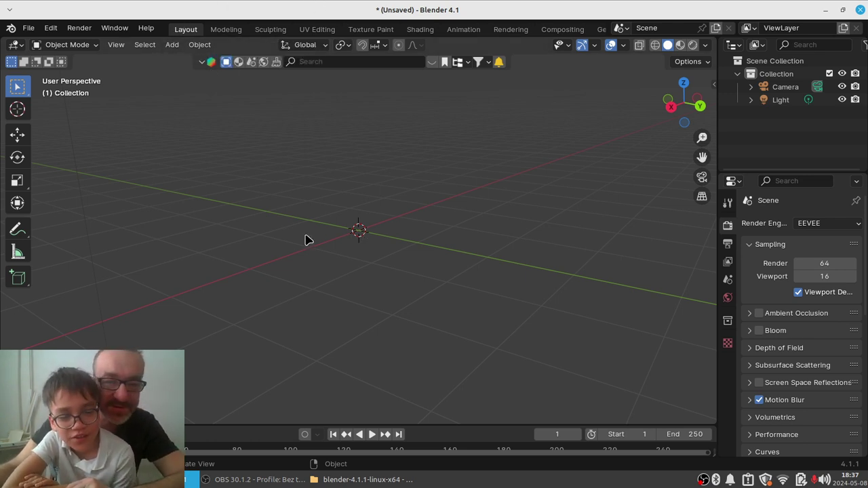
pyautogui.moveTo(323, 236)
pyautogui.mouseDown(button='middle')
pyautogui.moveTo(332, 201)
pyautogui.moveTo(324, 245)
pyautogui.mouseUp(button='middle')
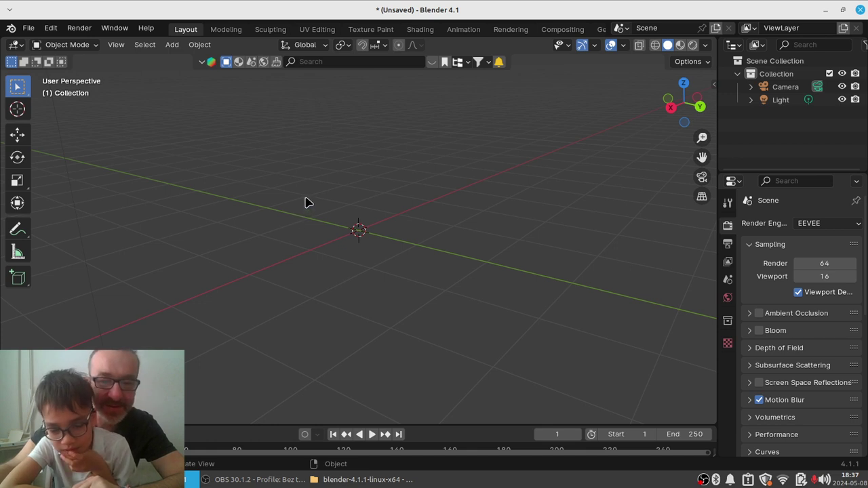
pyautogui.moveTo(306, 202); pyautogui.dragTo(323, 211, button='middle')
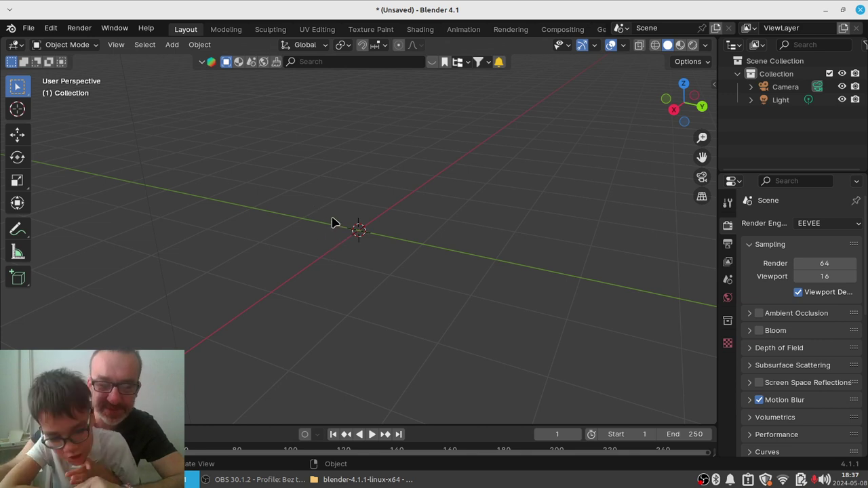
pyautogui.moveTo(329, 223)
pyautogui.mouseDown(button='middle')
pyautogui.moveTo(319, 208)
pyautogui.moveTo(322, 218)
pyautogui.mouseUp(button='middle')
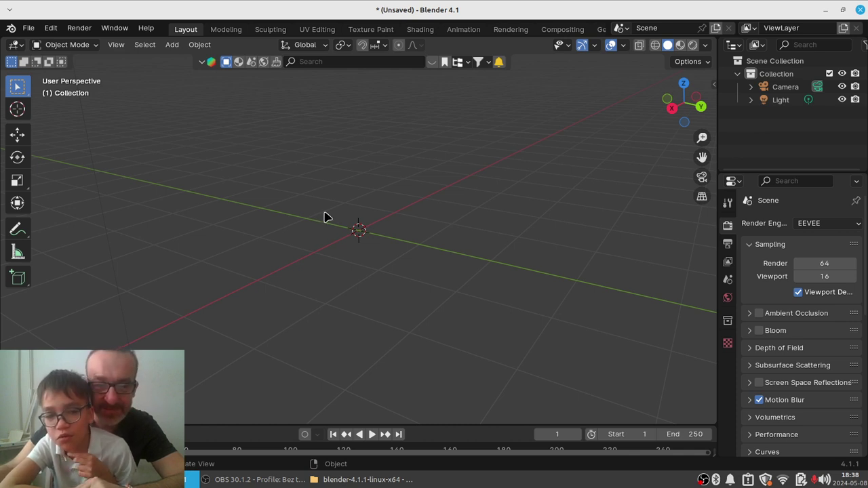
pyautogui.moveTo(325, 217); pyautogui.dragTo(324, 205, button='middle')
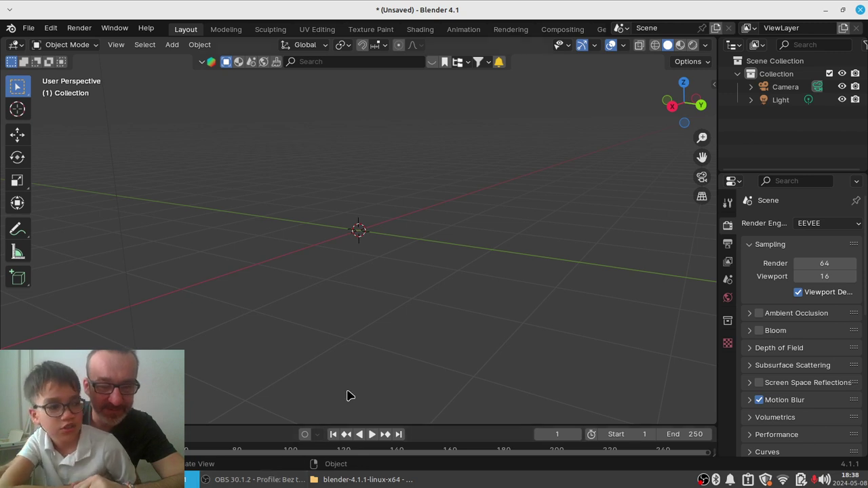
pyautogui.moveTo(341, 324)
pyautogui.mouseDown(button='middle')
pyautogui.moveTo(359, 299)
pyautogui.moveTo(382, 333)
pyautogui.mouseUp(button='middle')
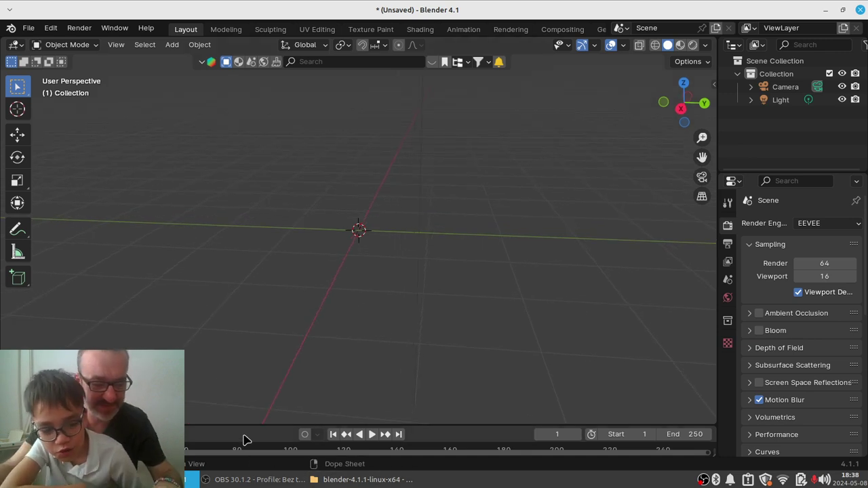
# Launch Google Chrome from the Mint menu and unlock the default keyring with its password.
pyautogui.press('super')
pyautogui.write('c')
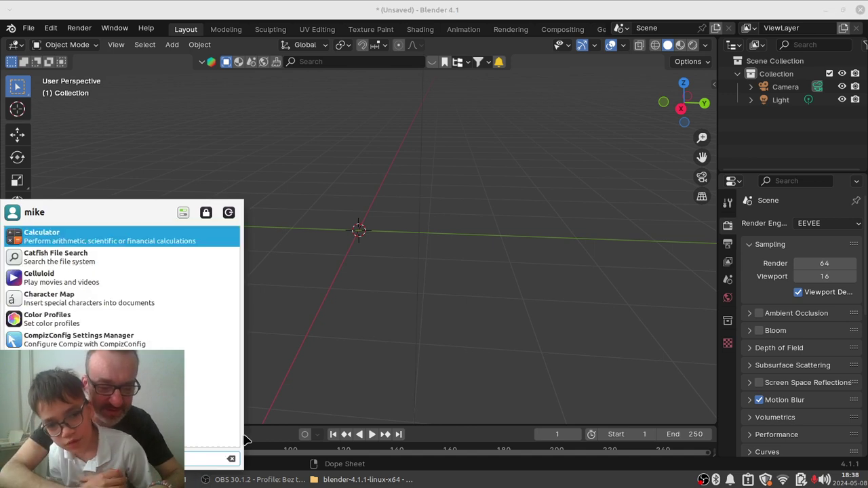
pyautogui.write('h')
pyautogui.press('Return')
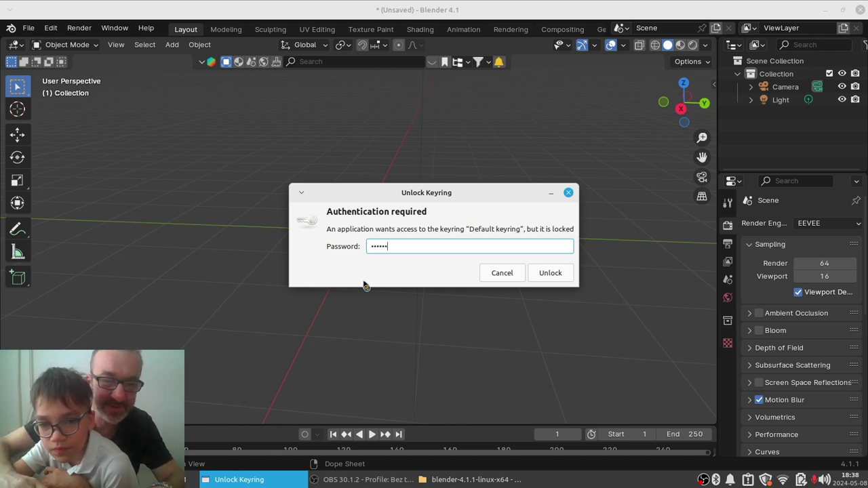
pyautogui.press('Return')
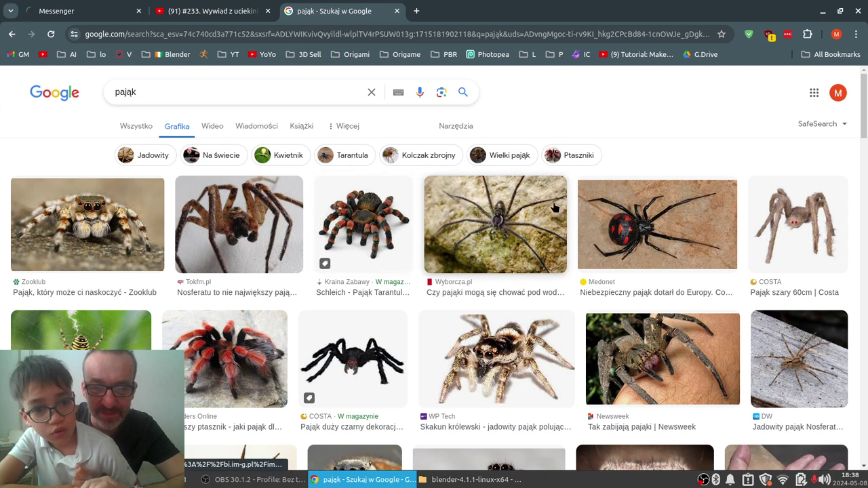
# Scroll down and back up through the pająk image results.
pyautogui.scroll(-2, 508, 262)
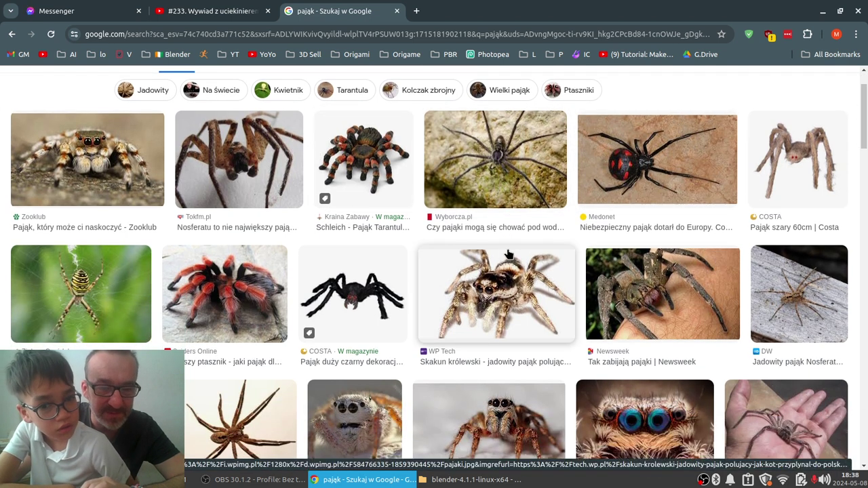
pyautogui.scroll(-3, 509, 255)
pyautogui.scroll(-3, 509, 252)
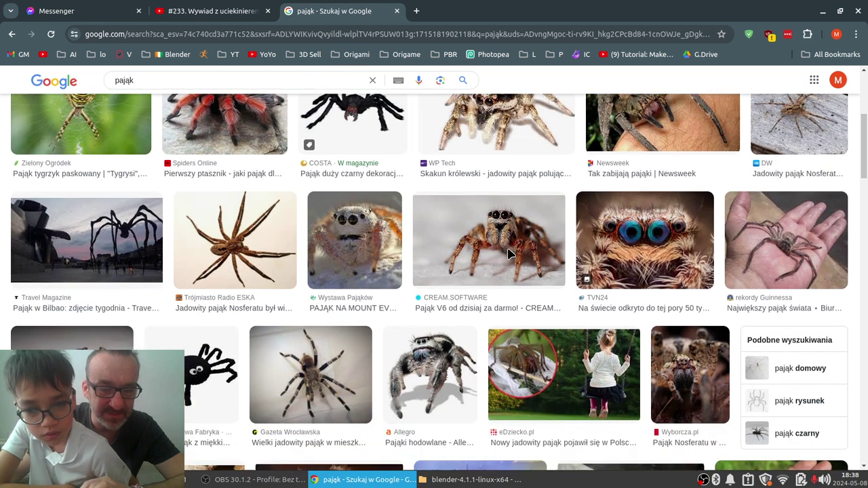
pyautogui.scroll(2, 509, 253)
pyautogui.scroll(1, 510, 254)
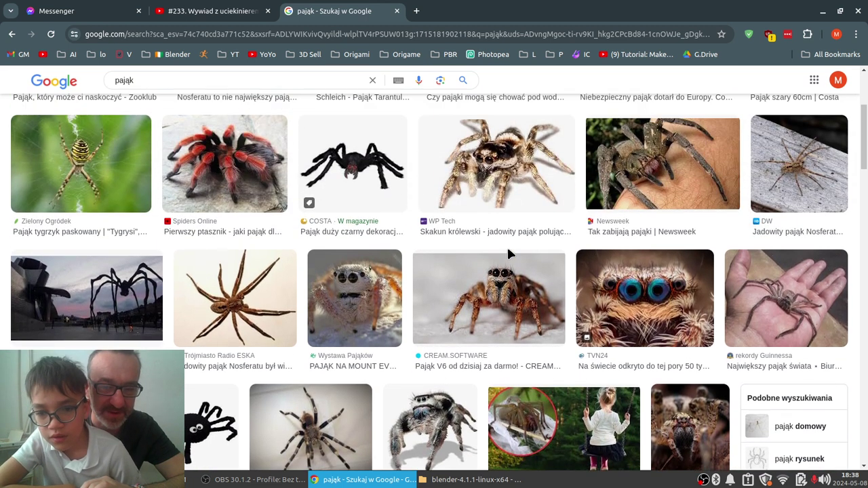
pyautogui.scroll(3, 509, 253)
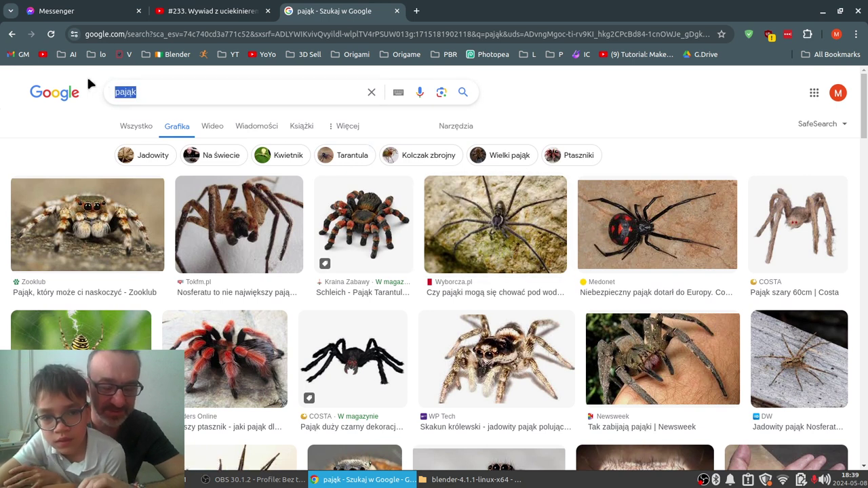
# Search Google Images for 'uran', then return to the Blender window.
pyautogui.write('u')
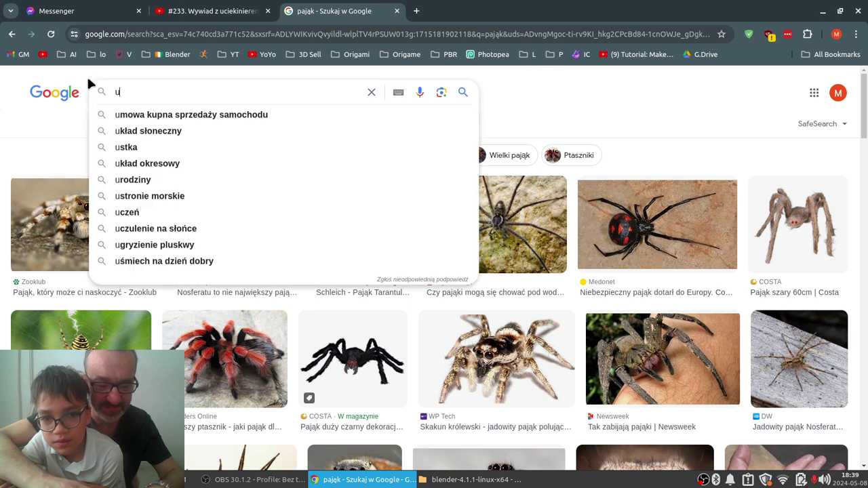
pyautogui.write('ran')
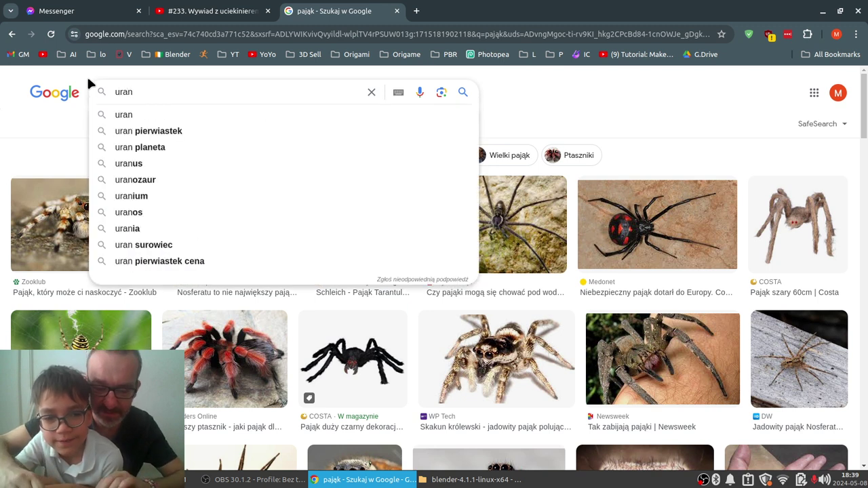
pyautogui.press('Return')
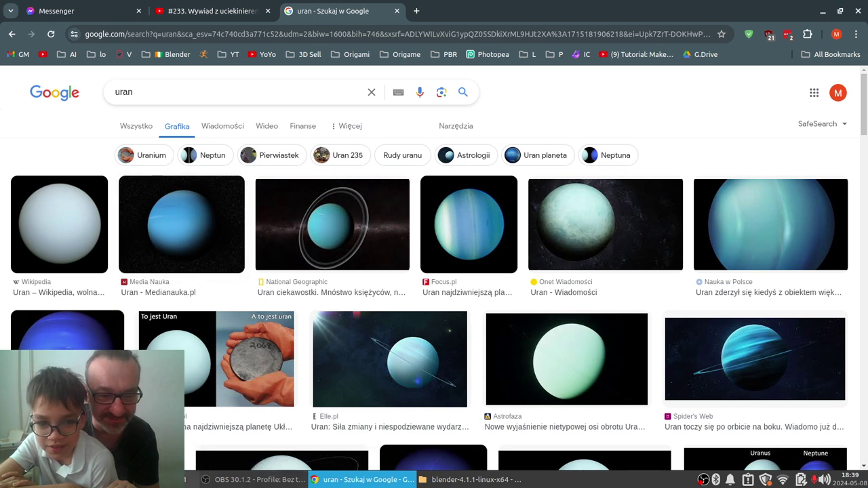
pyautogui.hotkey('alt', 'Tab')
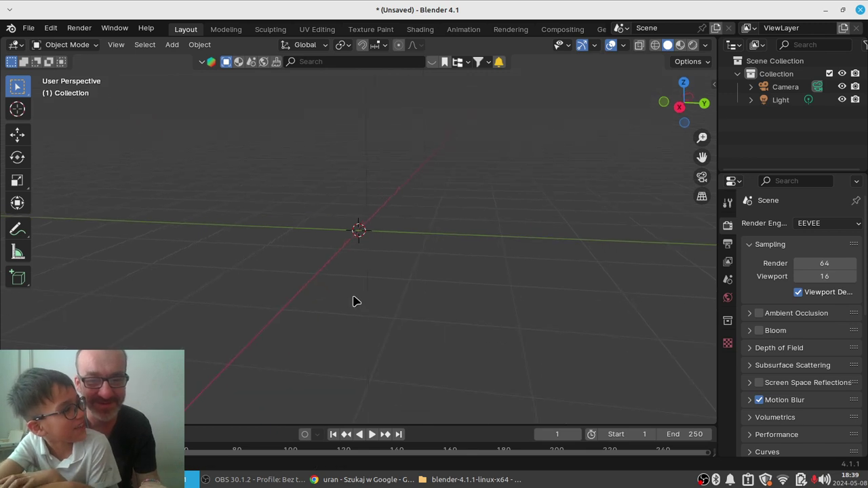
# Add a UV Sphere at the scene centre from the Mesh add menu and zoom in.
pyautogui.moveTo(355, 300); pyautogui.dragTo(364, 266, button='middle')
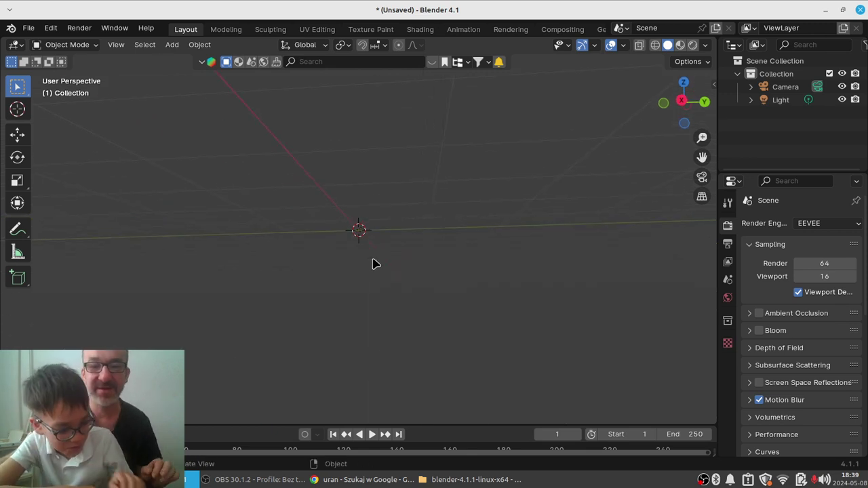
pyautogui.hotkey('shift', 'a')
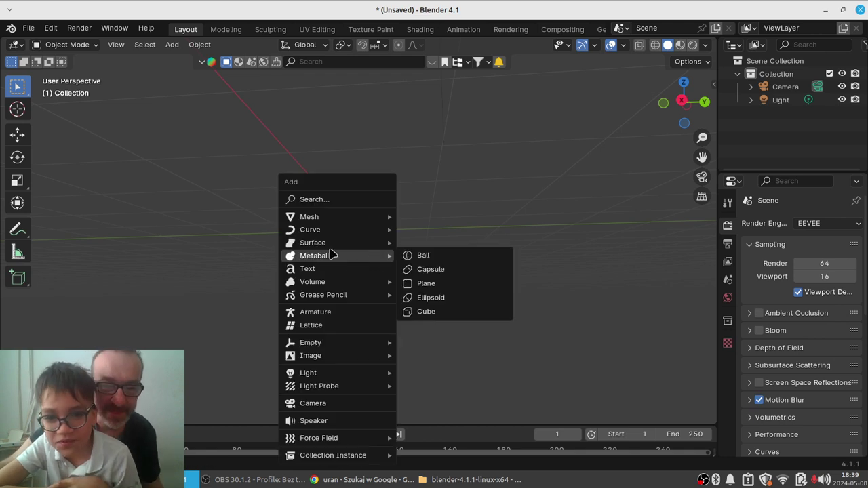
pyautogui.moveTo(309, 216)
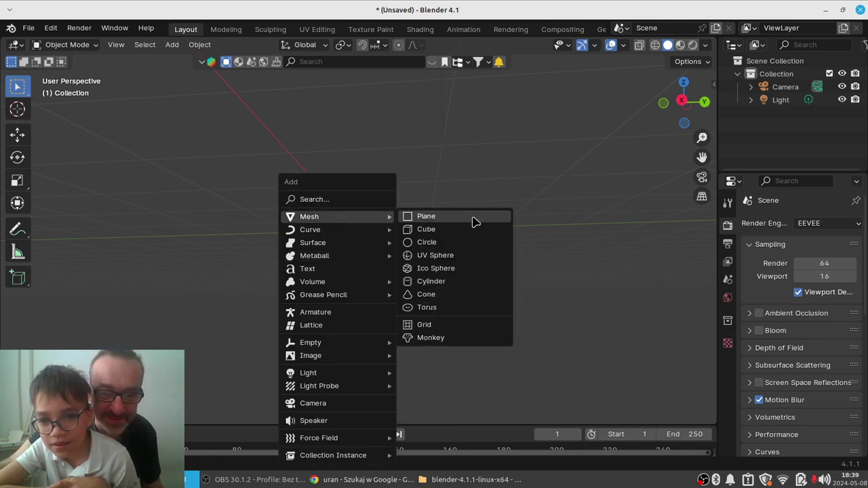
pyautogui.click(441, 261)
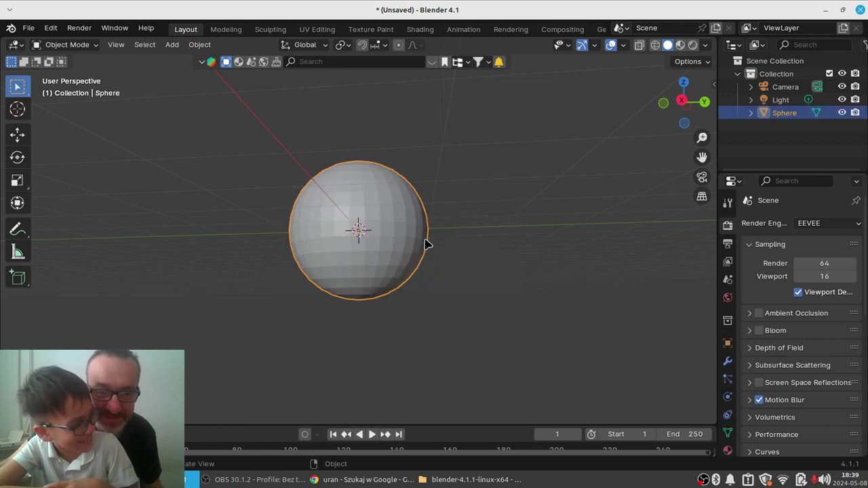
pyautogui.scroll(1, 451, 268)
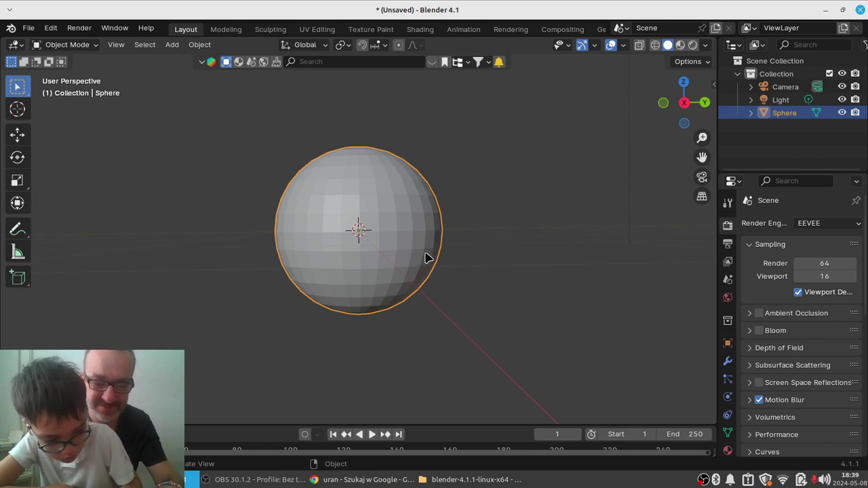
# Apply Shade Smooth to the sphere through the F3 command search.
pyautogui.press('F3')
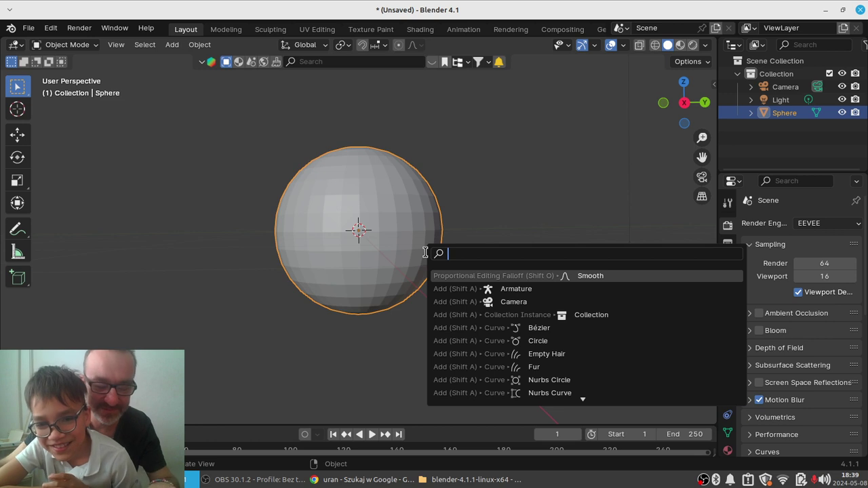
pyautogui.write('s')
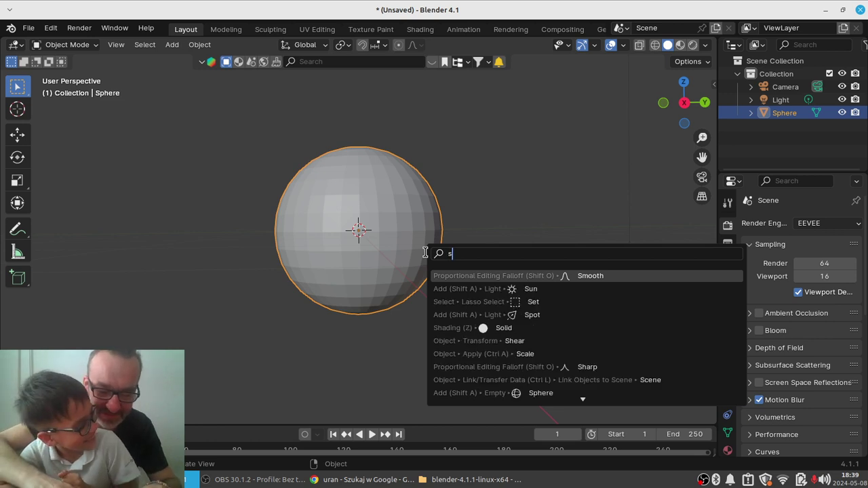
pyautogui.write('moth')
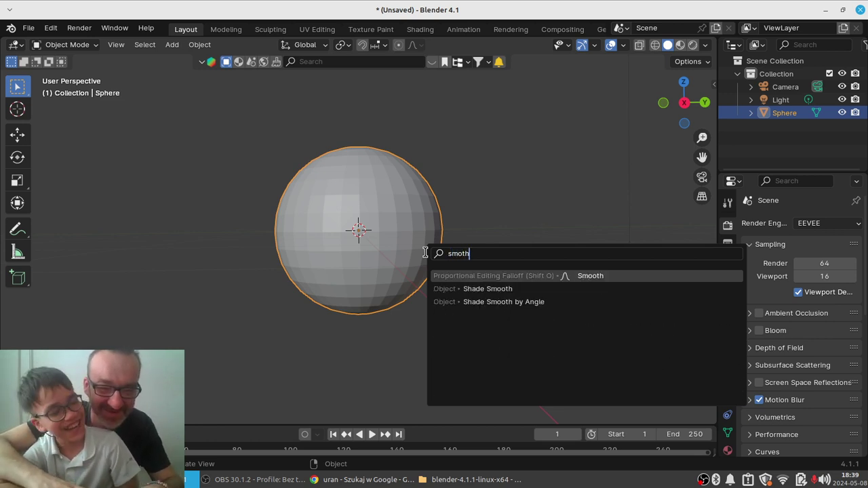
pyautogui.press('Return')
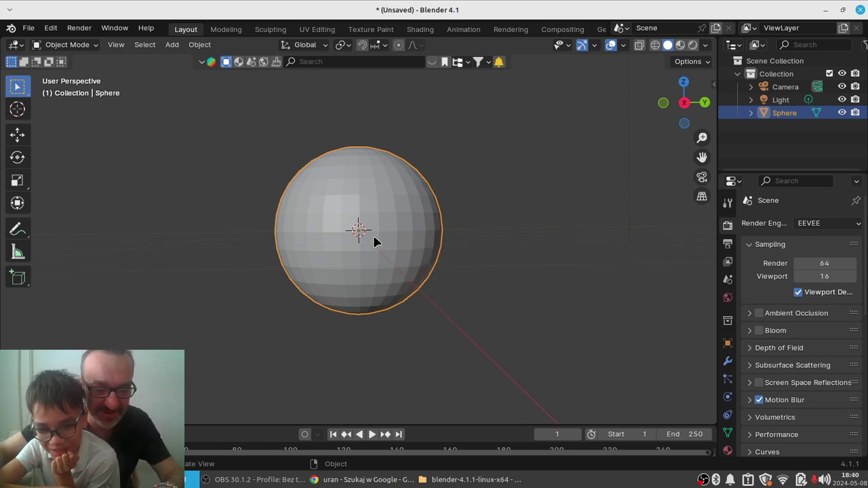
pyautogui.press('F3')
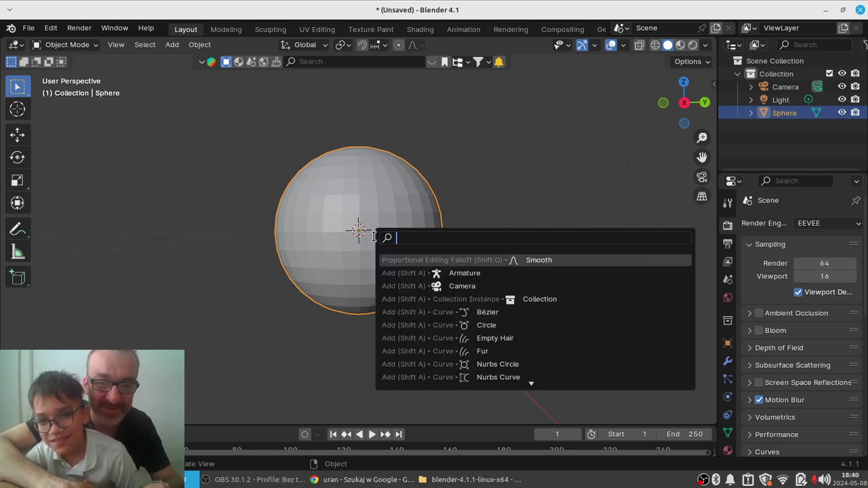
pyautogui.write('smo')
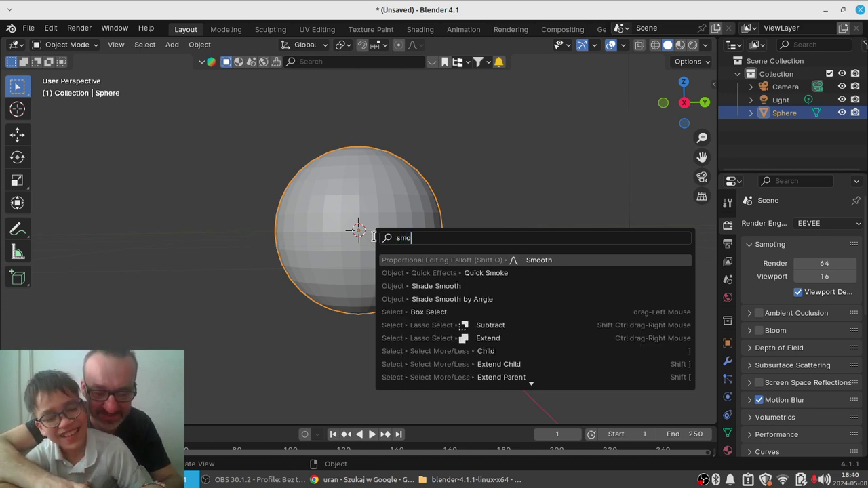
pyautogui.write('oth')
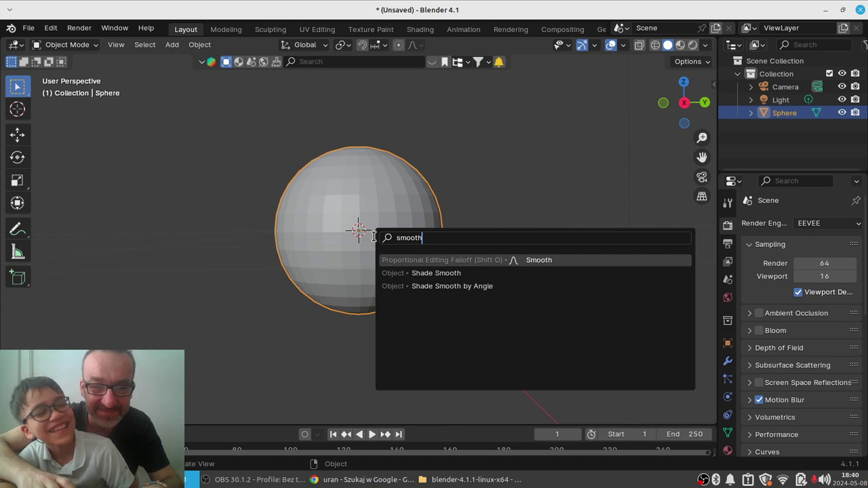
pyautogui.click(452, 274)
pyautogui.moveTo(530, 290)
pyautogui.mouseDown(button='middle')
pyautogui.moveTo(566, 314)
pyautogui.moveTo(561, 275)
pyautogui.mouseUp(button='middle')
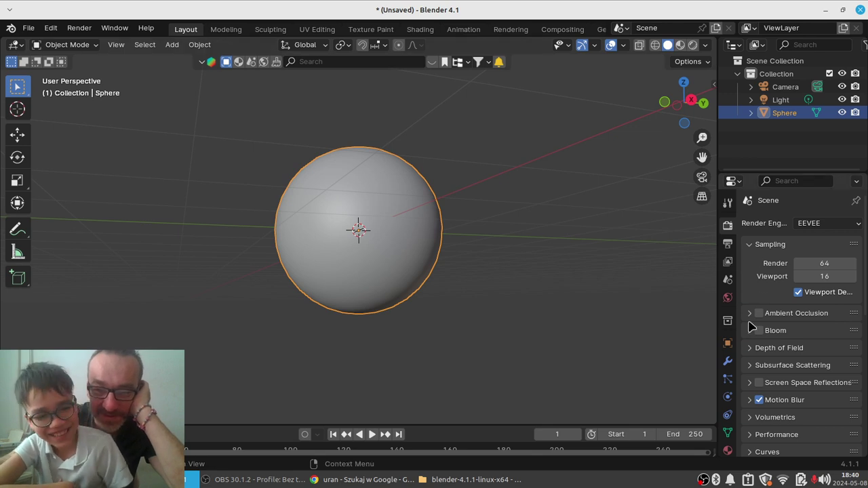
# Create new material Material.001 for the sphere and switch the viewport to Rendered shading.
pyautogui.click(728, 362)
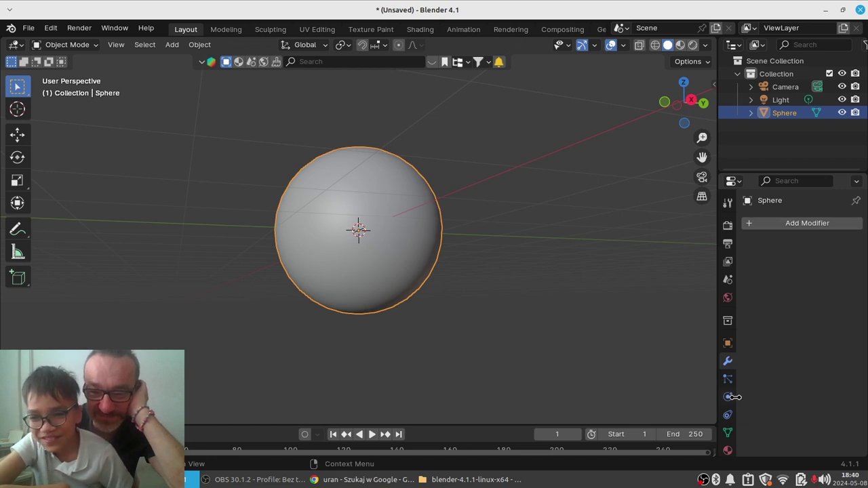
pyautogui.scroll(-2, 729, 421)
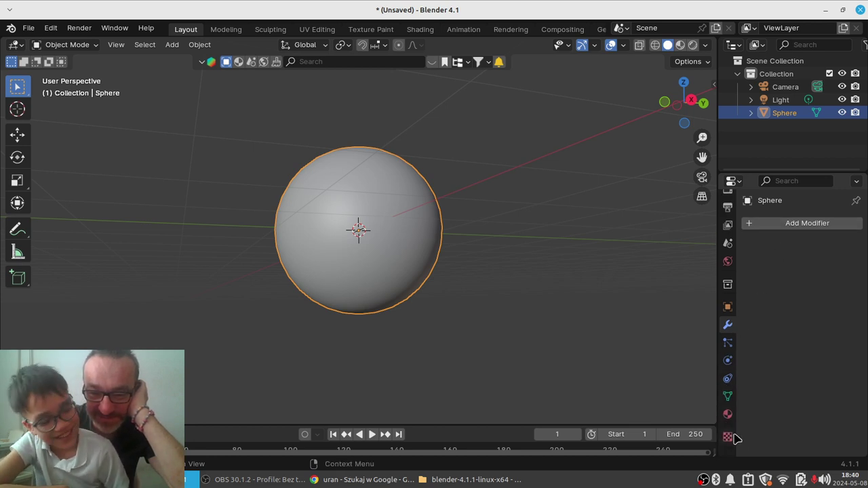
pyautogui.click(728, 415)
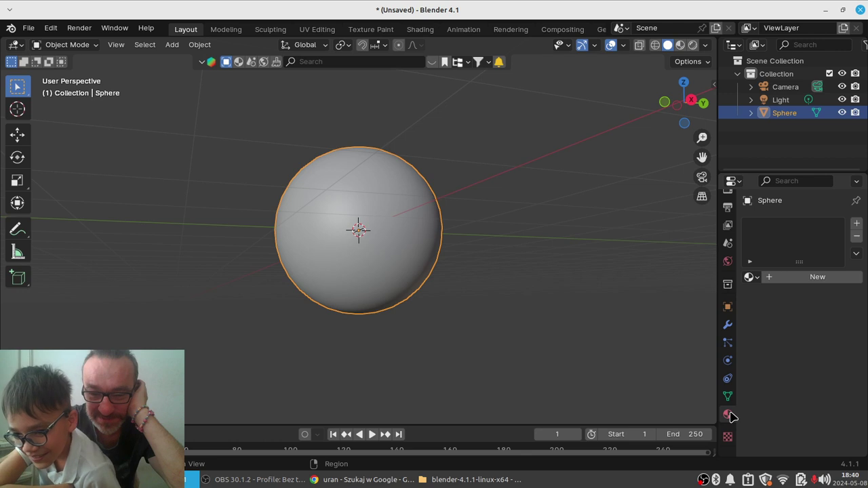
pyautogui.click(797, 284)
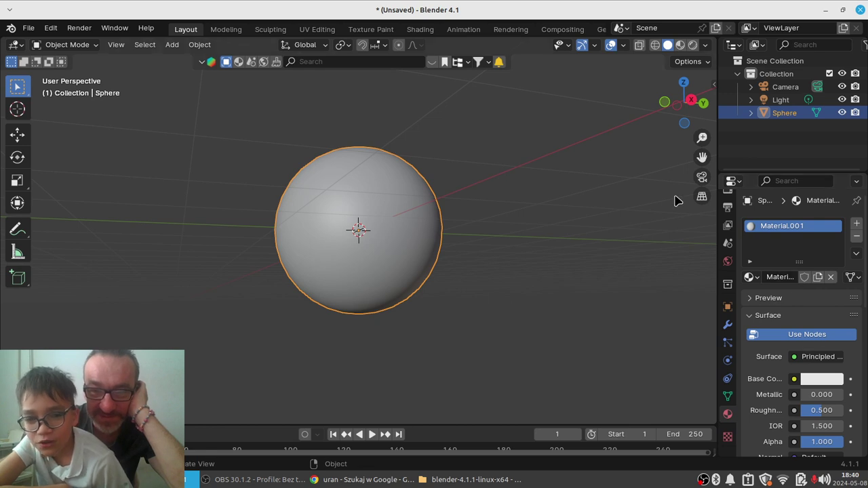
pyautogui.click(692, 44)
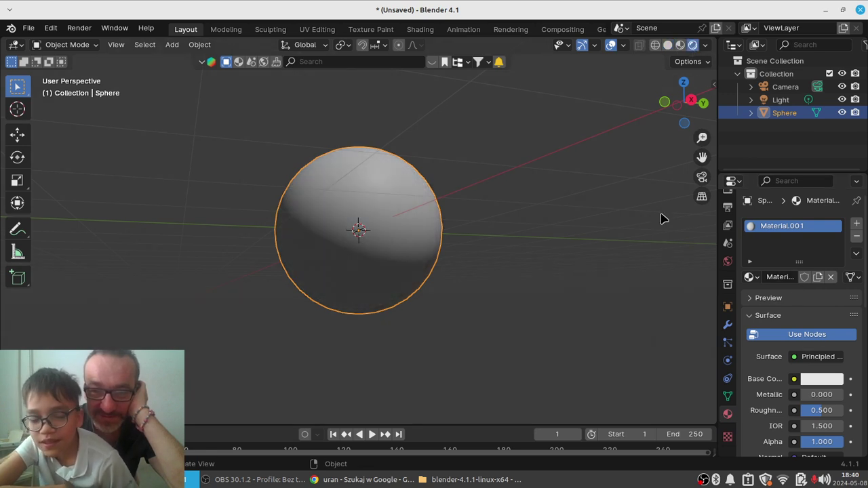
pyautogui.moveTo(581, 290)
pyautogui.mouseDown(button='middle')
pyautogui.moveTo(490, 320)
pyautogui.moveTo(425, 359)
pyautogui.moveTo(422, 382)
pyautogui.moveTo(448, 381)
pyautogui.mouseUp(button='middle')
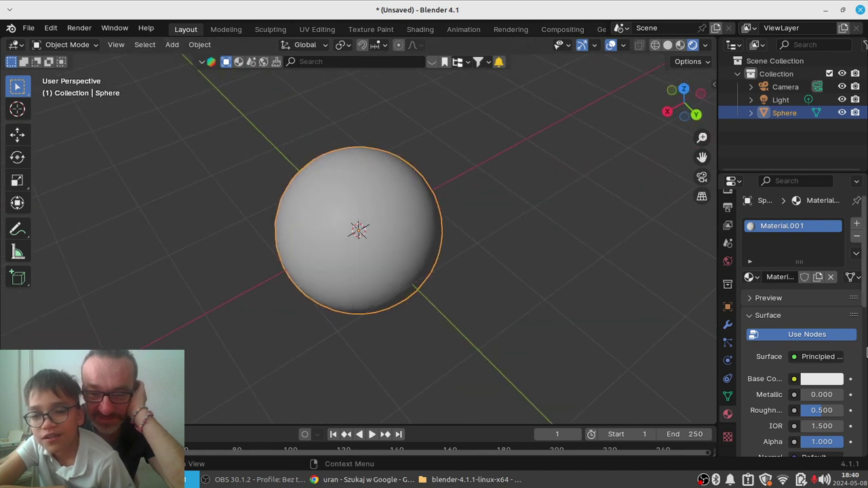
# Set Material.001's base colour to cyan (hue 0.513, saturation 0.892, value 0.801).
pyautogui.click(829, 379)
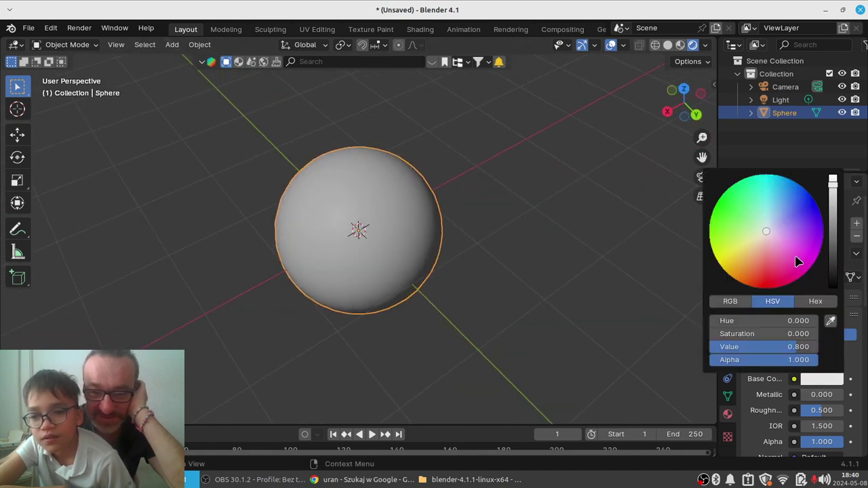
pyautogui.moveTo(796, 258)
pyautogui.mouseDown()
pyautogui.moveTo(809, 193)
pyautogui.moveTo(800, 186)
pyautogui.mouseUp()
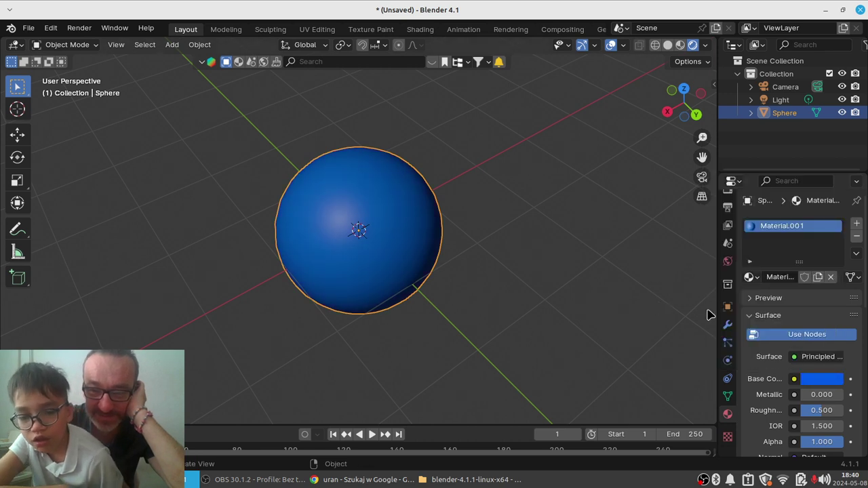
pyautogui.click(829, 380)
pyautogui.moveTo(744, 270); pyautogui.dragTo(719, 262)
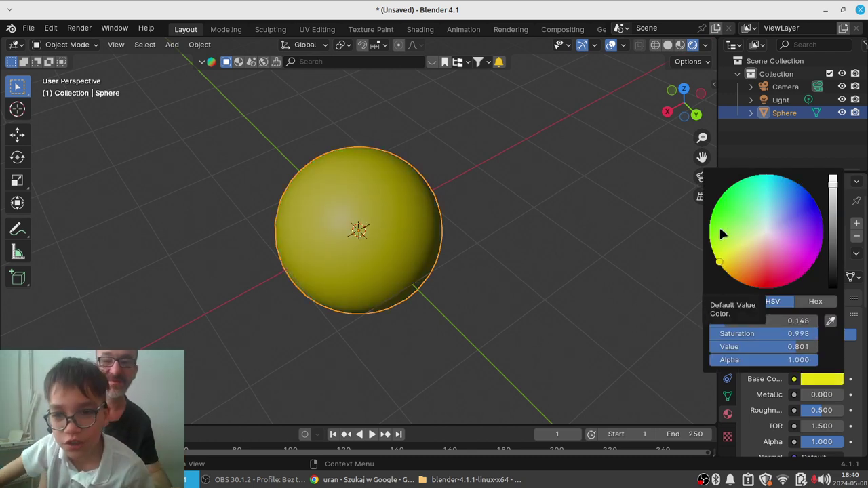
pyautogui.moveTo(720, 230); pyautogui.dragTo(768, 195)
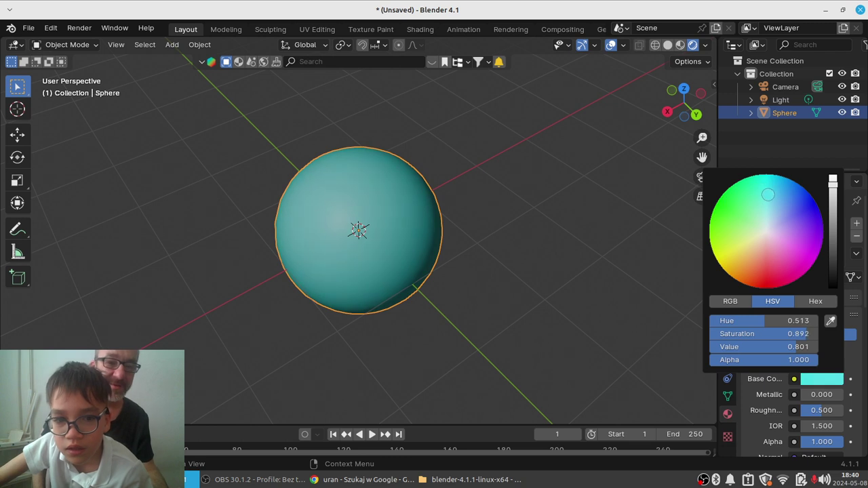
pyautogui.moveTo(432, 227)
pyautogui.mouseDown(button='middle')
pyautogui.moveTo(431, 152)
pyautogui.moveTo(498, 150)
pyautogui.moveTo(570, 198)
pyautogui.moveTo(403, 196)
pyautogui.moveTo(296, 143)
pyautogui.moveTo(368, 165)
pyautogui.moveTo(397, 253)
pyautogui.moveTo(271, 238)
pyautogui.moveTo(250, 184)
pyautogui.moveTo(285, 185)
pyautogui.mouseUp(button='middle')
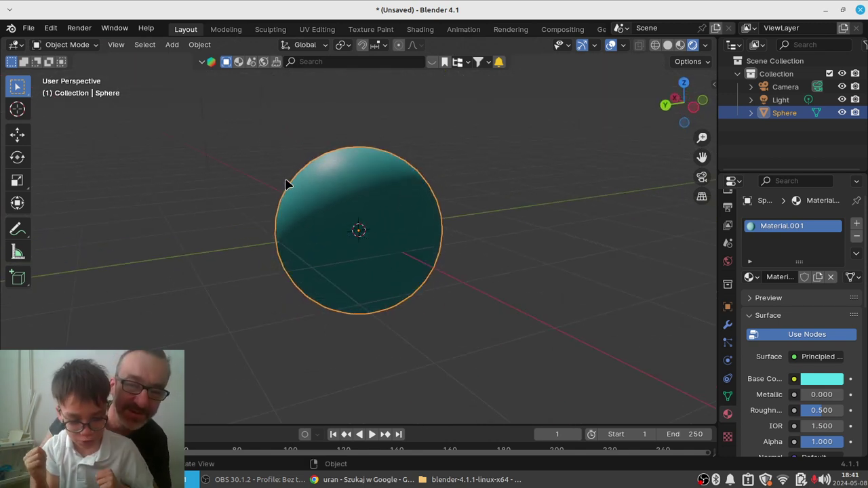
# Deselect the cyan sphere and open the Shift+A add menu's Mesh primitives.
pyautogui.moveTo(285, 183); pyautogui.dragTo(284, 185, button='middle')
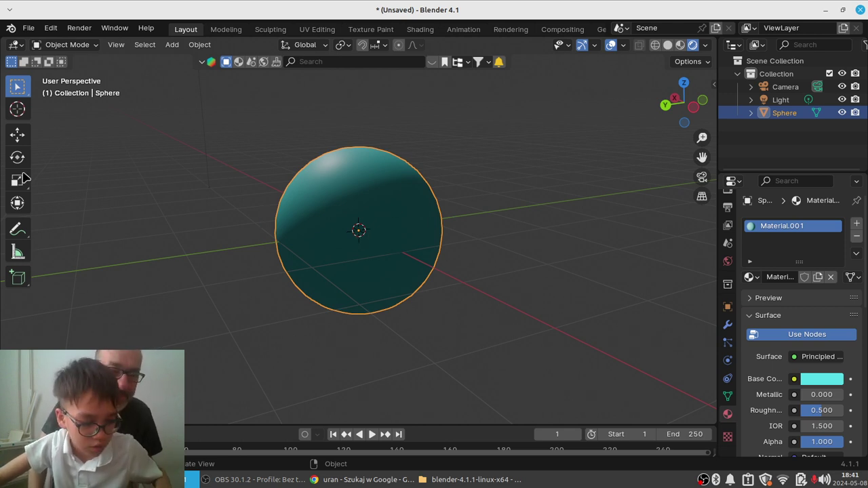
pyautogui.click(118, 302)
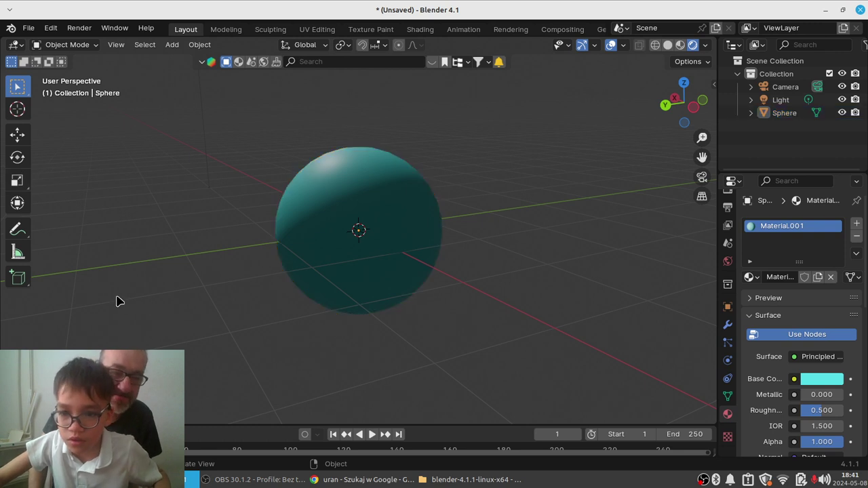
pyautogui.hotkey('shift', 'a')
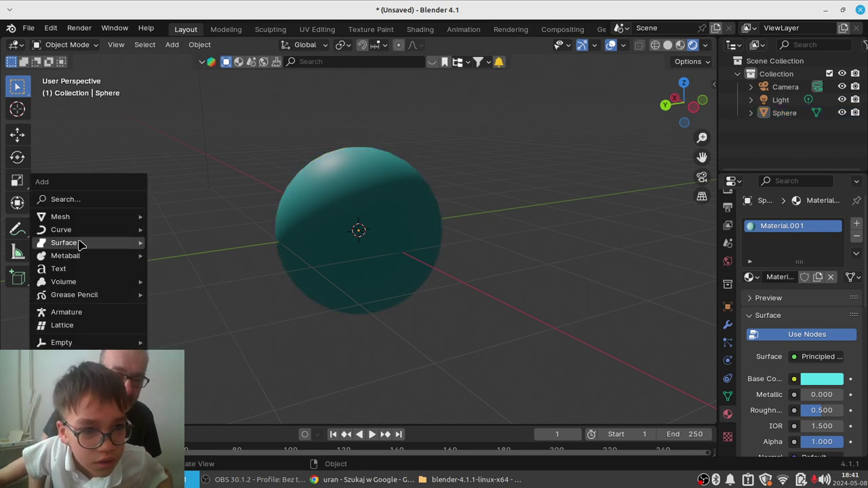
pyautogui.moveTo(88, 216)
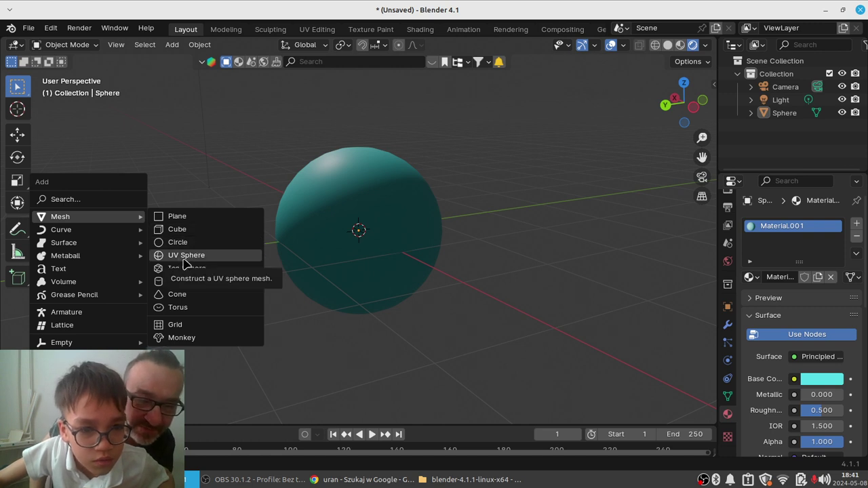
pyautogui.click(183, 256)
pyautogui.click(296, 255)
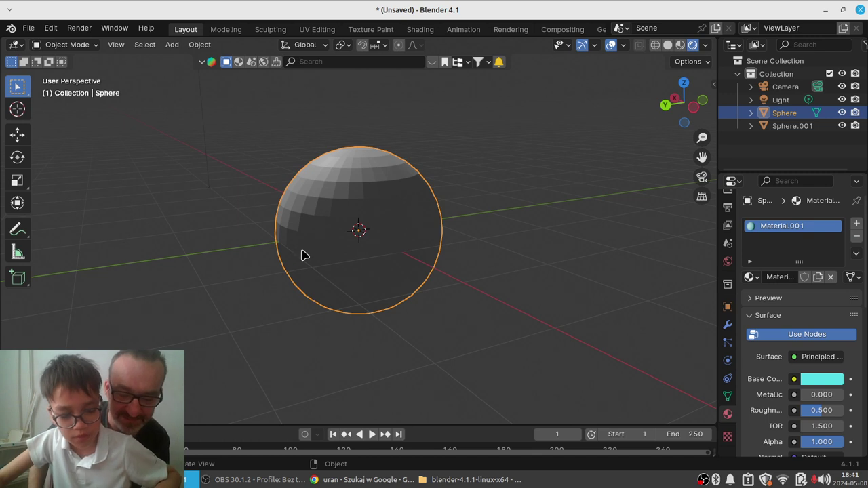
pyautogui.press('g')
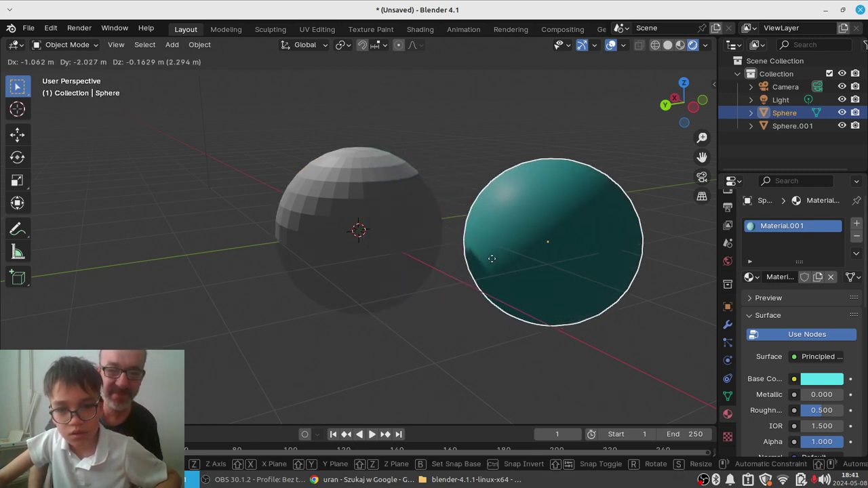
pyautogui.click(494, 253)
pyautogui.click(341, 225)
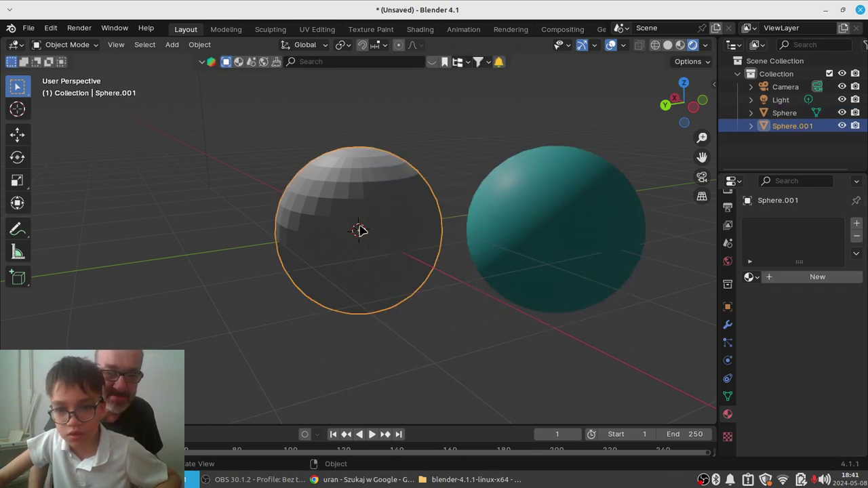
pyautogui.click(728, 379)
pyautogui.click(728, 397)
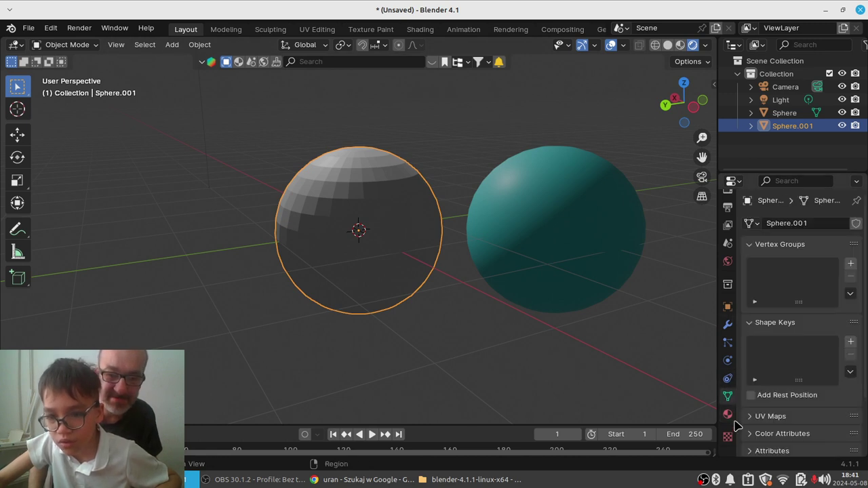
pyautogui.click(728, 414)
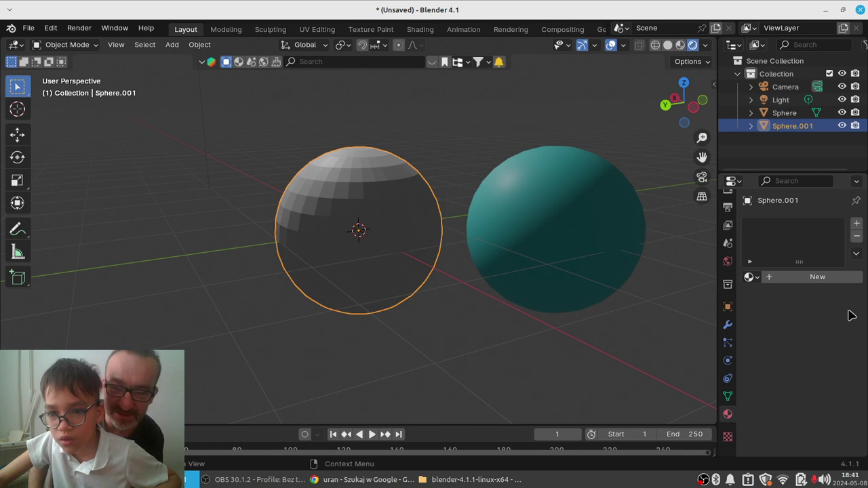
pyautogui.click(823, 288)
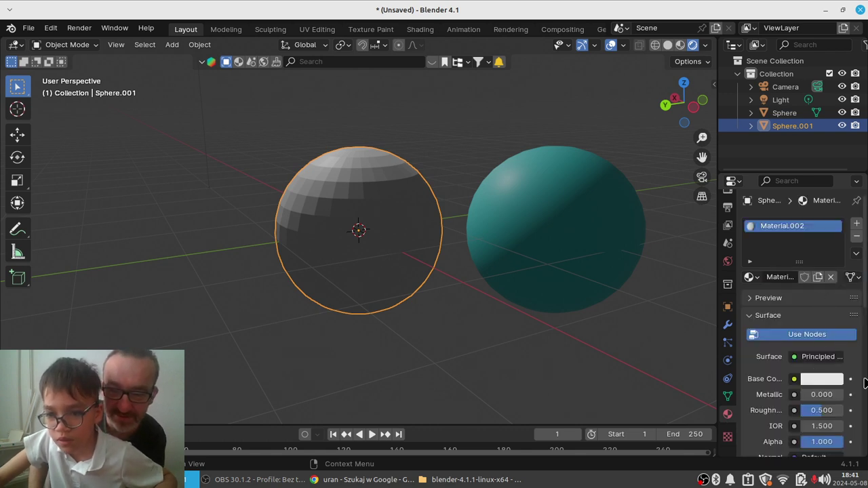
pyautogui.click(821, 381)
pyautogui.click(757, 266)
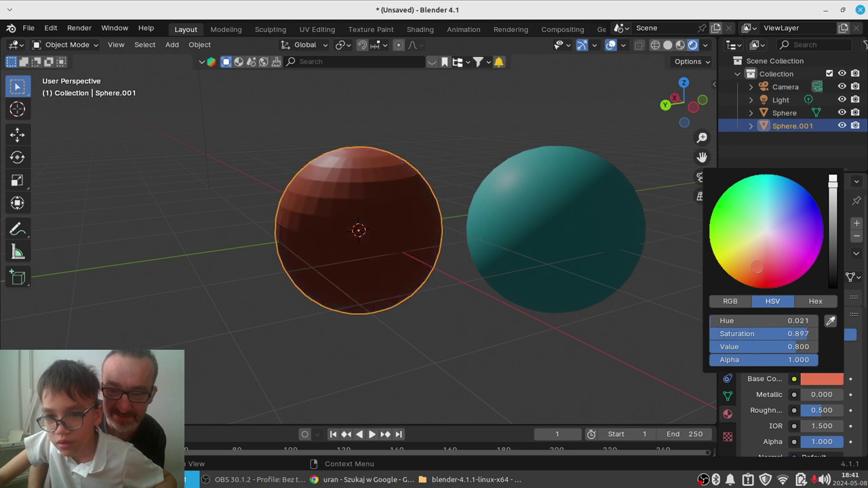
pyautogui.moveTo(757, 266); pyautogui.dragTo(730, 268)
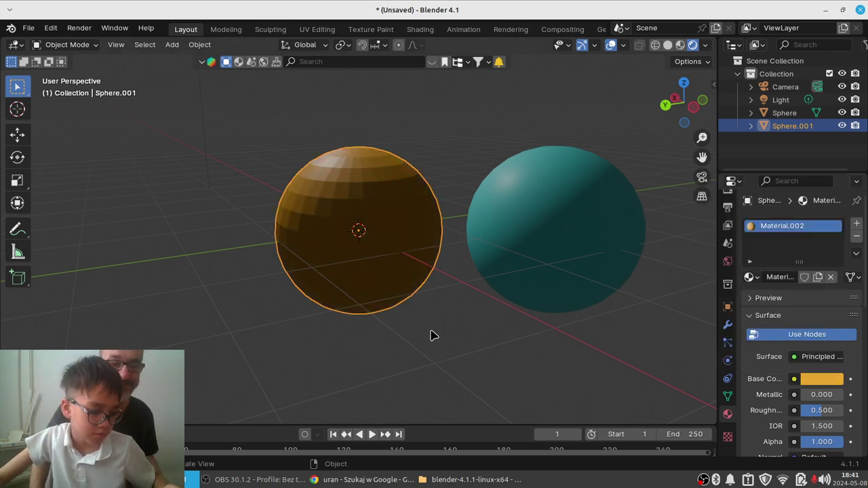
pyautogui.moveTo(415, 333)
pyautogui.mouseDown(button='middle')
pyautogui.moveTo(374, 358)
pyautogui.moveTo(214, 327)
pyautogui.moveTo(153, 237)
pyautogui.moveTo(332, 225)
pyautogui.moveTo(389, 289)
pyautogui.moveTo(370, 380)
pyautogui.moveTo(233, 357)
pyautogui.moveTo(163, 327)
pyautogui.mouseUp(button='middle')
pyautogui.moveTo(190, 237)
pyautogui.mouseDown(button='middle')
pyautogui.moveTo(343, 97)
pyautogui.moveTo(120, 302)
pyautogui.moveTo(413, 260)
pyautogui.moveTo(340, 361)
pyautogui.moveTo(110, 314)
pyautogui.moveTo(126, 291)
pyautogui.moveTo(165, 278)
pyautogui.moveTo(364, 306)
pyautogui.moveTo(361, 321)
pyautogui.moveTo(384, 278)
pyautogui.moveTo(413, 280)
pyautogui.moveTo(452, 308)
pyautogui.moveTo(382, 333)
pyautogui.moveTo(207, 317)
pyautogui.mouseUp(button='middle')
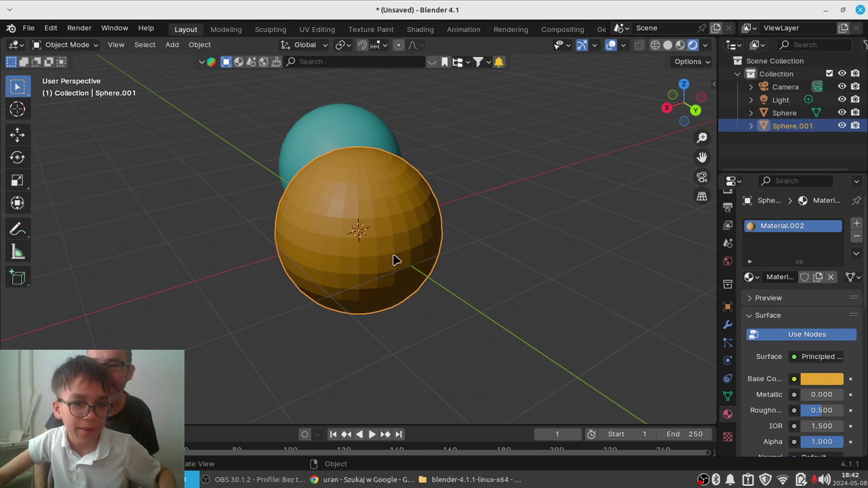
# Add a third UV sphere and move it to the right of the orange one.
pyautogui.moveTo(396, 260)
pyautogui.mouseDown(button='middle')
pyautogui.moveTo(457, 265)
pyautogui.moveTo(426, 303)
pyautogui.mouseUp(button='middle')
pyautogui.hotkey('shift', 'a')
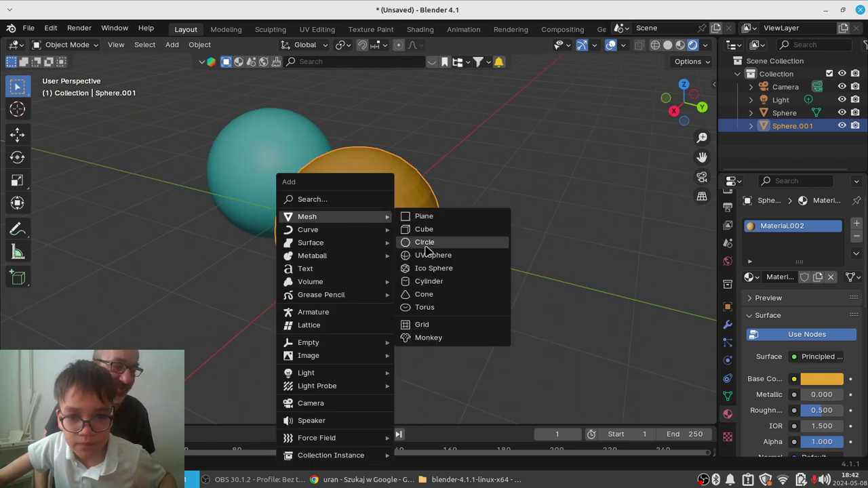
pyautogui.click(432, 260)
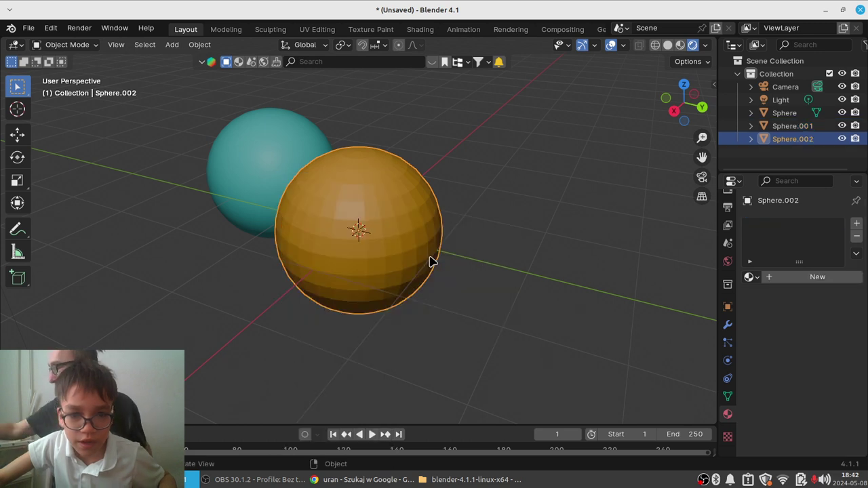
pyautogui.scroll(1, 478, 266)
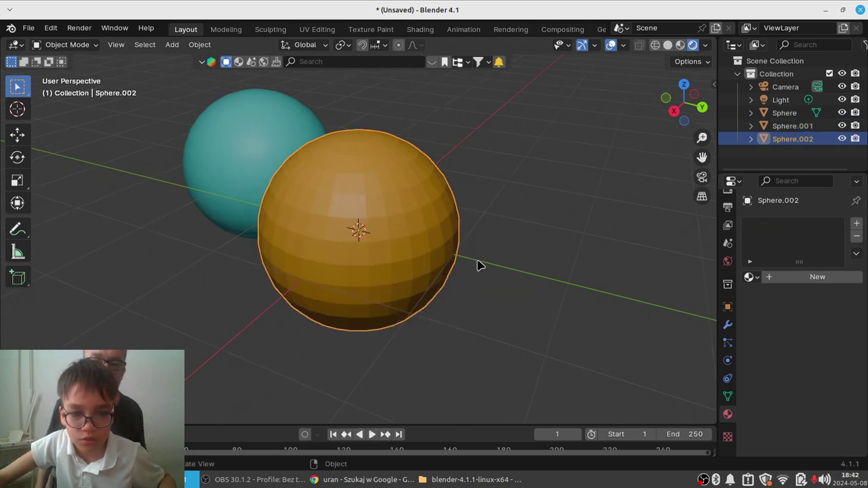
pyautogui.press('g')
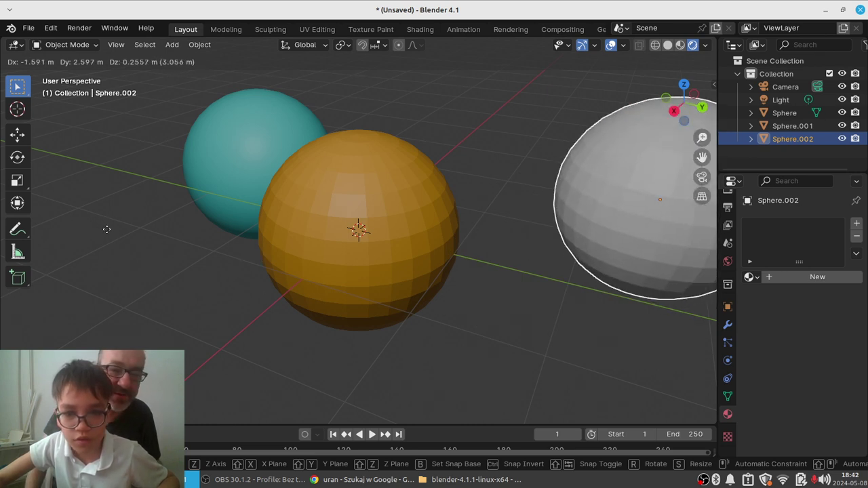
pyautogui.click(123, 312)
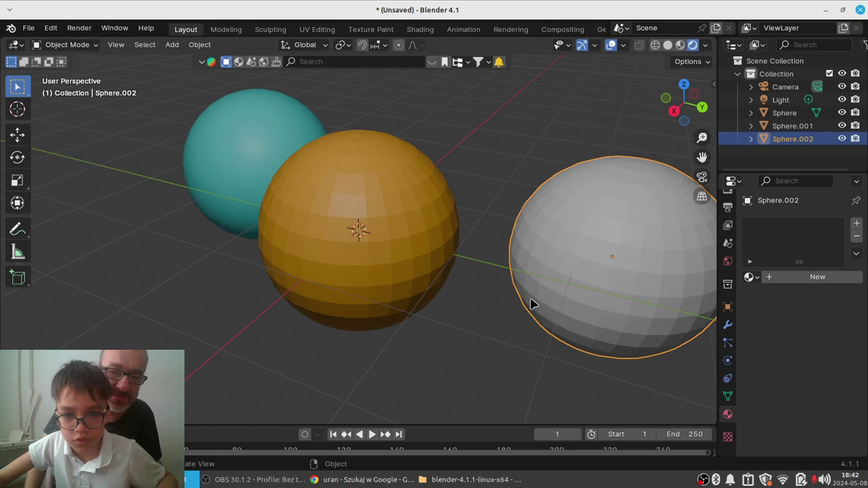
# Give Sphere.002 a new material, Material.003, with a red base colour.
pyautogui.click(833, 278)
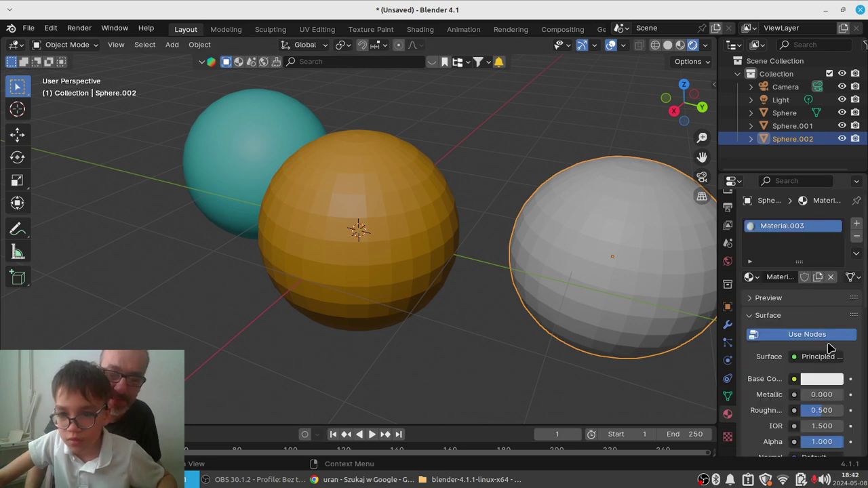
pyautogui.click(822, 384)
pyautogui.moveTo(782, 277); pyautogui.dragTo(756, 287)
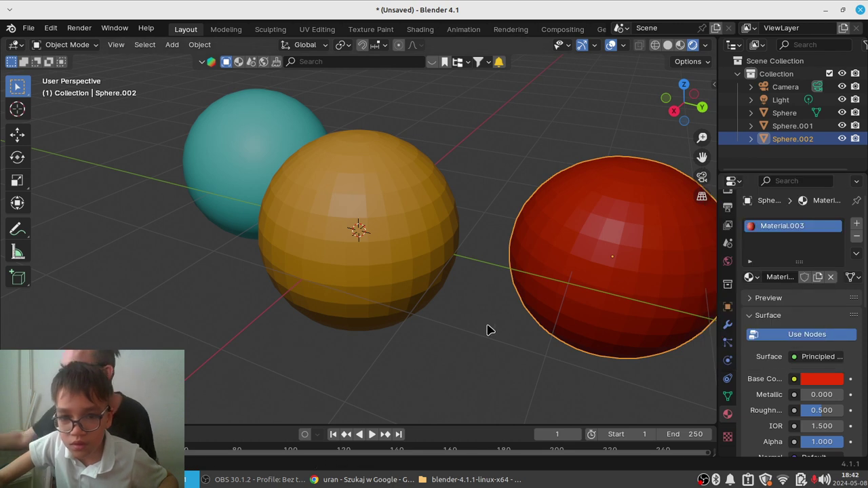
pyautogui.moveTo(488, 330)
pyautogui.mouseDown(button='middle')
pyautogui.moveTo(444, 342)
pyautogui.moveTo(486, 298)
pyautogui.mouseUp(button='middle')
pyautogui.scroll(-4, 485, 295)
pyautogui.scroll(3, 486, 287)
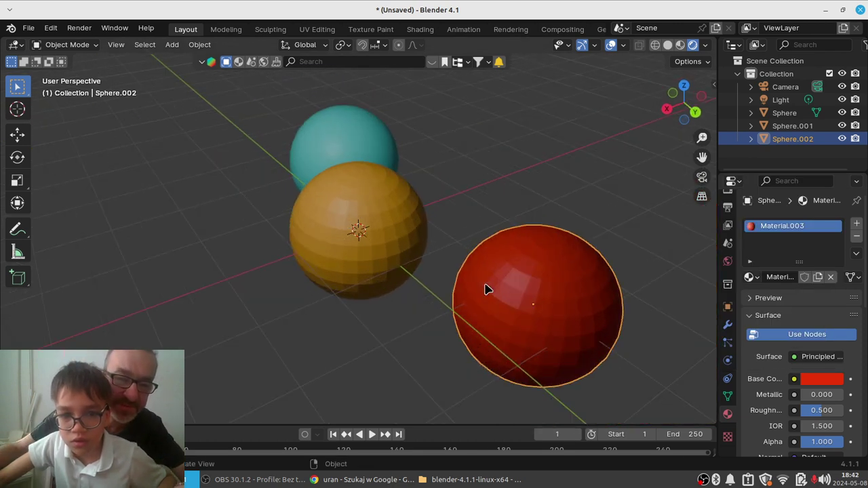
pyautogui.moveTo(491, 333)
pyautogui.mouseDown(button='middle')
pyautogui.moveTo(589, 271)
pyautogui.moveTo(539, 259)
pyautogui.mouseUp(button='middle')
# Apply Shade Smooth to the orange sphere through the F3 'smoo' search.
pyautogui.click(347, 212)
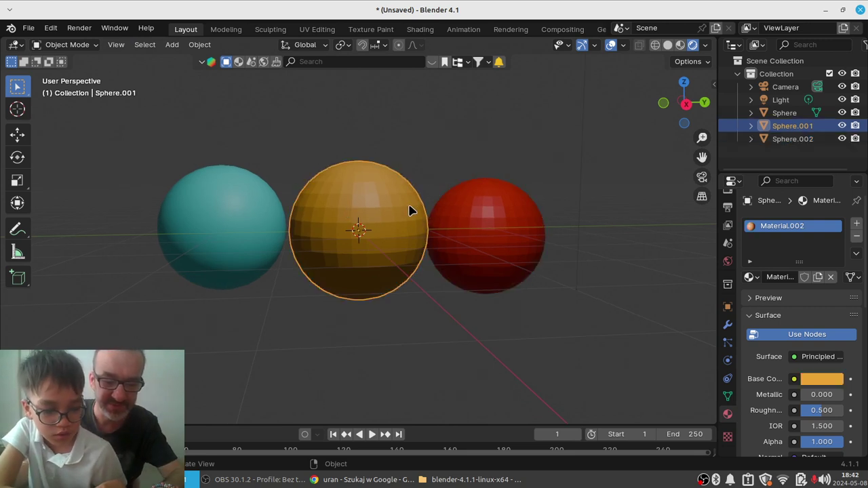
pyautogui.press('F3')
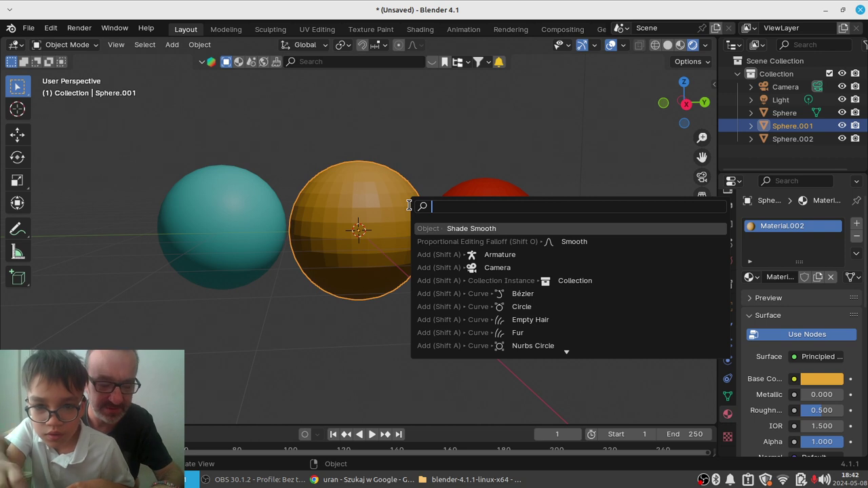
pyautogui.write('sm')
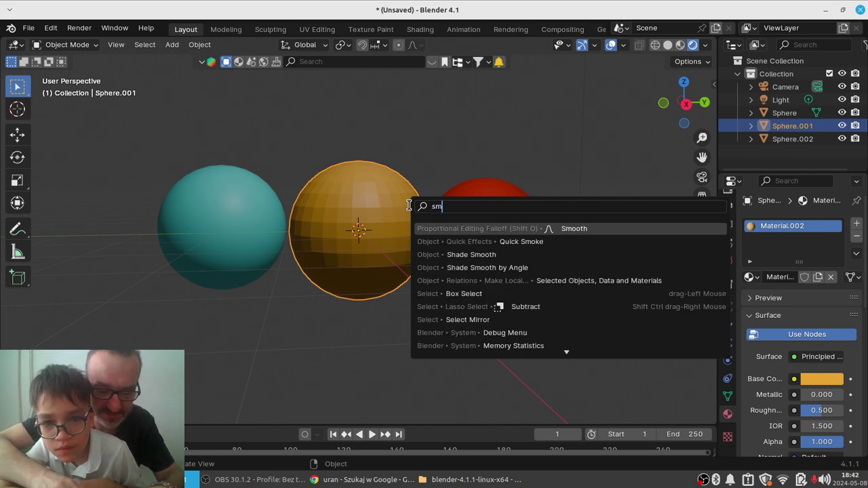
pyautogui.write('oot')
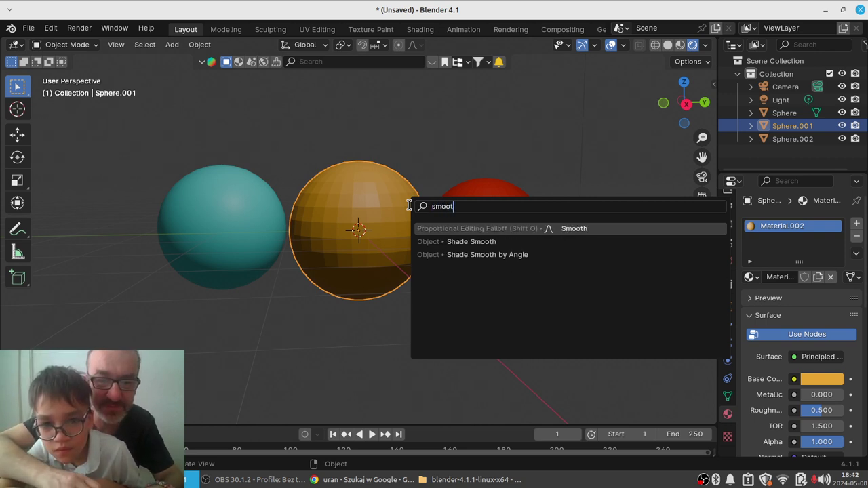
pyautogui.click(487, 242)
# Apply Shade Smooth to the red sphere the same way.
pyautogui.click(513, 224)
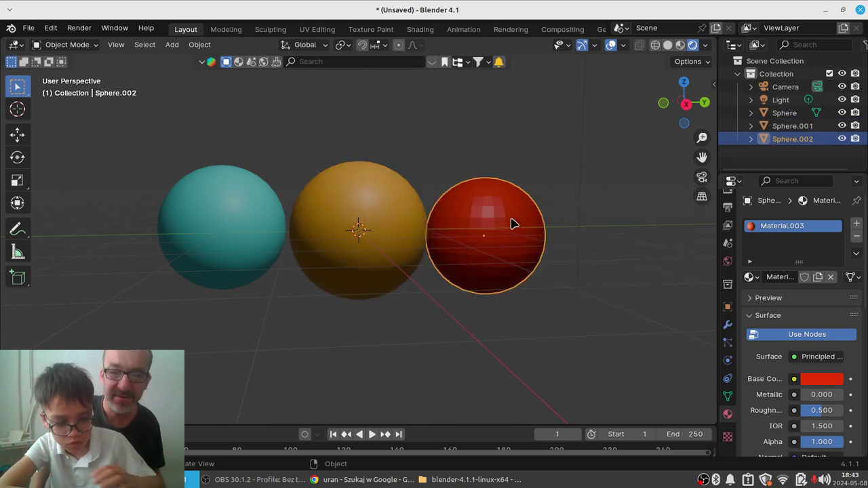
pyautogui.press('F3')
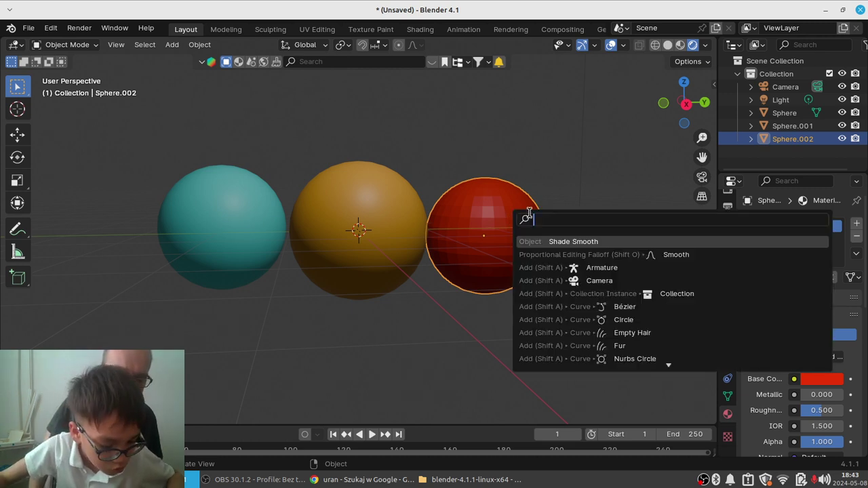
pyautogui.write('smo')
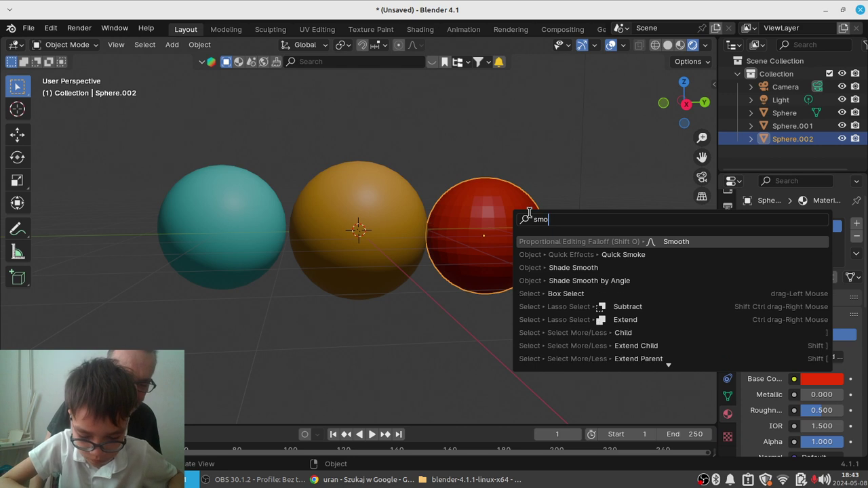
pyautogui.write('o')
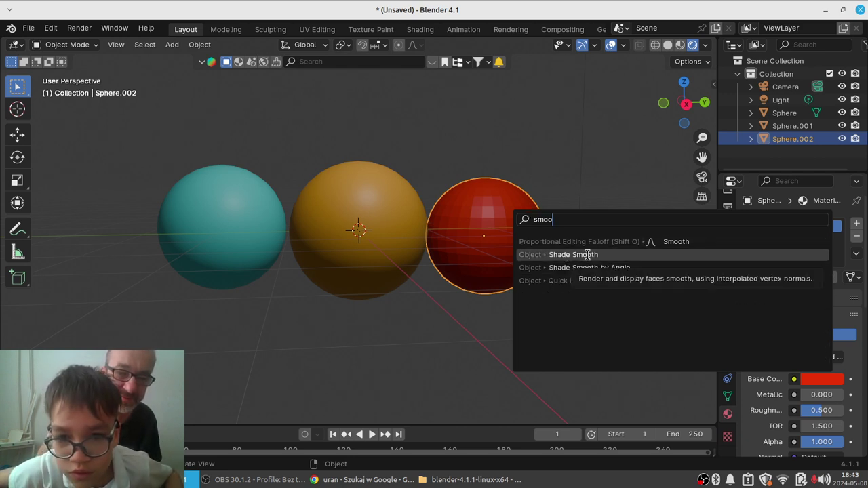
pyautogui.click(587, 255)
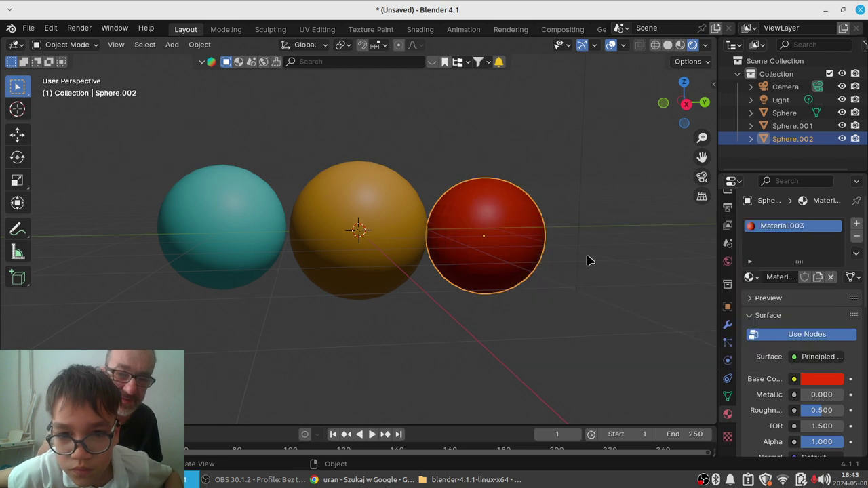
pyautogui.moveTo(589, 260)
pyautogui.mouseDown(button='middle')
pyautogui.moveTo(186, 155)
pyautogui.moveTo(301, 277)
pyautogui.mouseUp(button='middle')
pyautogui.scroll(-3, 312, 288)
pyautogui.scroll(4, 324, 300)
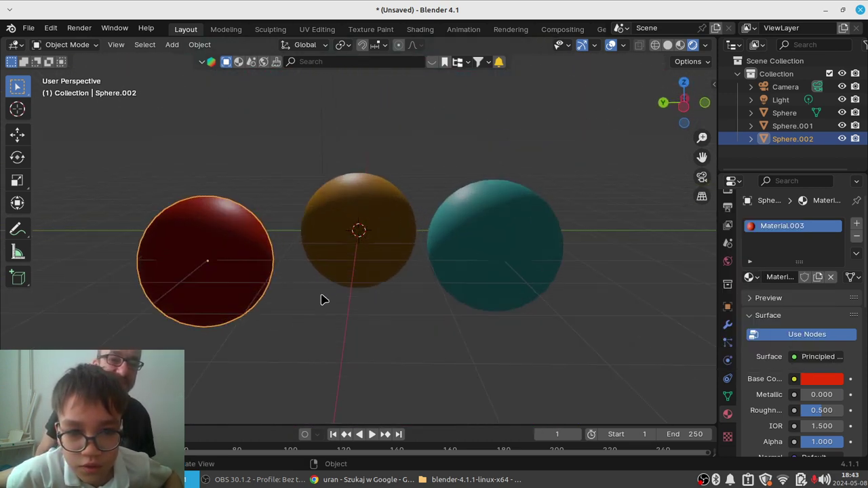
pyautogui.scroll(1, 330, 295)
pyautogui.scroll(-2, 333, 294)
pyautogui.scroll(1, 332, 294)
pyautogui.scroll(-1, 332, 294)
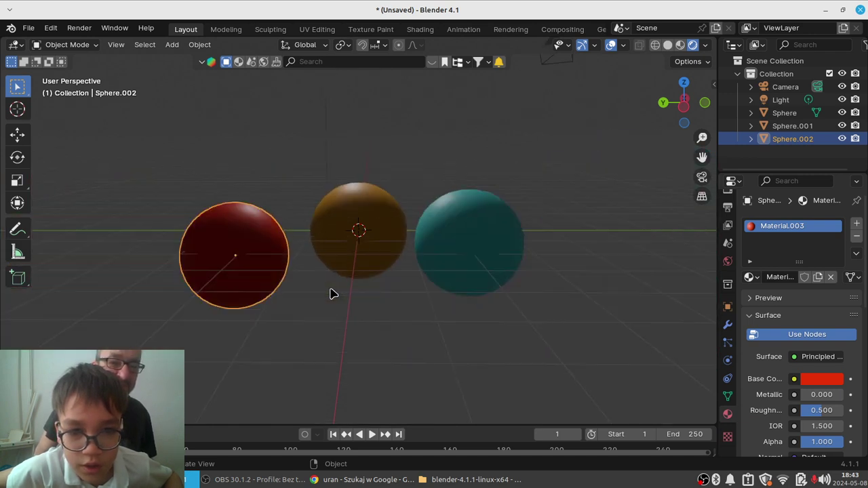
pyautogui.scroll(-3, 333, 295)
pyautogui.scroll(4, 375, 273)
pyautogui.scroll(1, 339, 278)
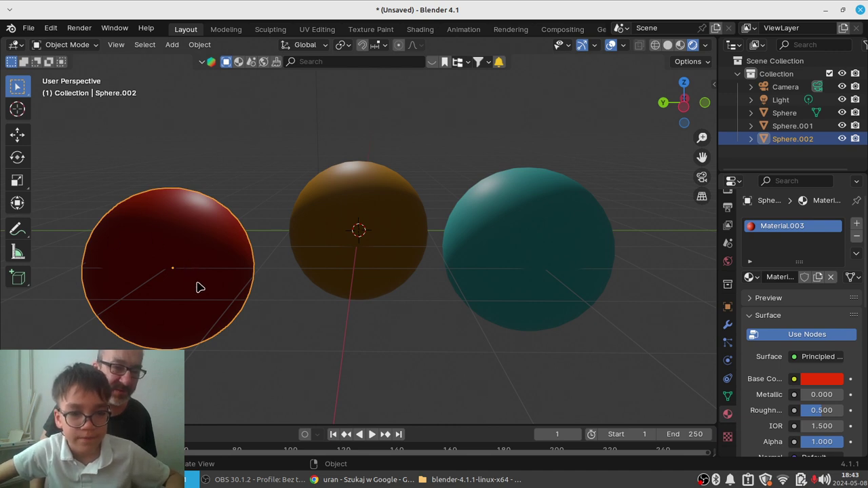
pyautogui.moveTo(197, 287)
pyautogui.mouseDown(button='middle')
pyautogui.moveTo(248, 305)
pyautogui.moveTo(342, 297)
pyautogui.moveTo(312, 275)
pyautogui.moveTo(324, 275)
pyautogui.mouseUp(button='middle')
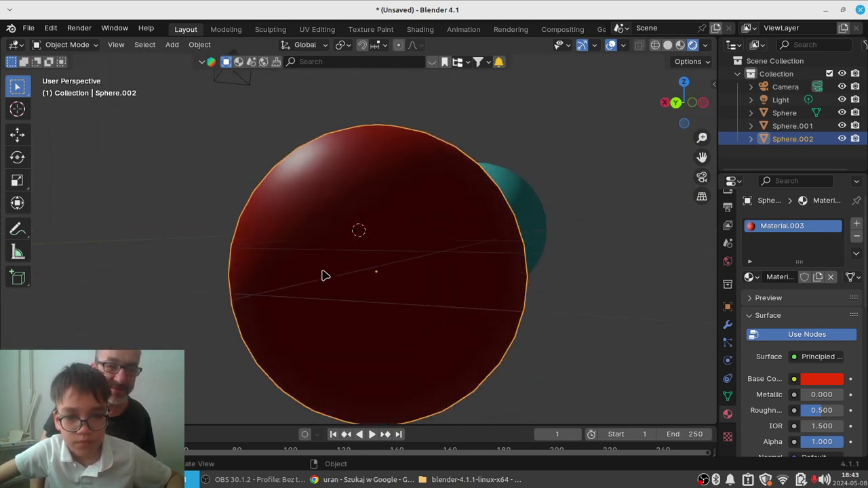
pyautogui.scroll(3, 333, 274)
pyautogui.scroll(-6, 354, 261)
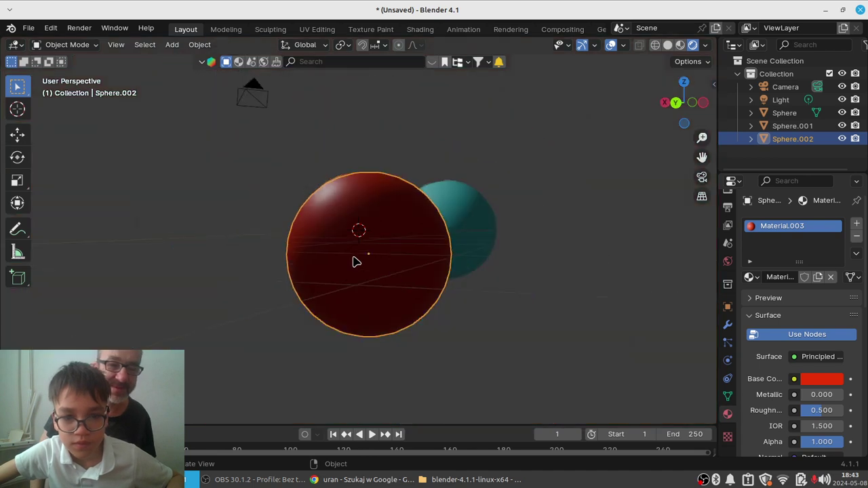
pyautogui.moveTo(326, 258)
pyautogui.mouseDown(button='middle')
pyautogui.moveTo(606, 393)
pyautogui.moveTo(433, 135)
pyautogui.moveTo(53, 245)
pyautogui.moveTo(179, 64)
pyautogui.moveTo(275, 385)
pyautogui.moveTo(396, 372)
pyautogui.moveTo(363, 304)
pyautogui.moveTo(384, 287)
pyautogui.mouseUp(button='middle')
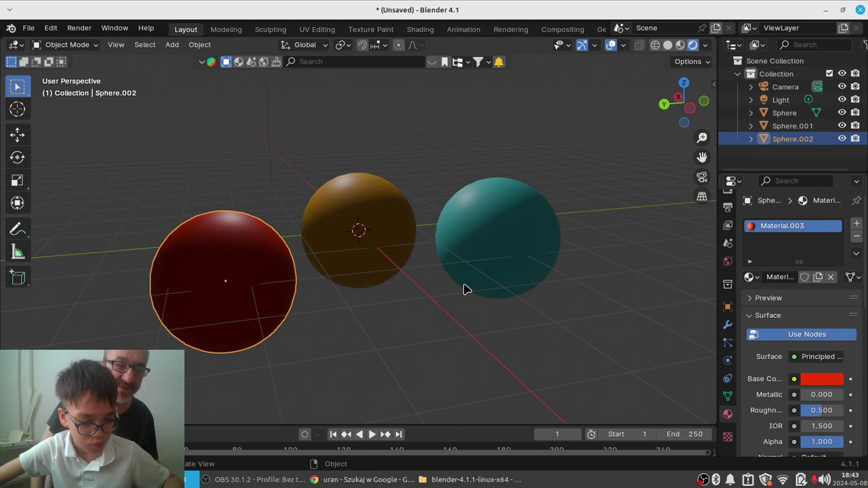
# Duplicate the red, orange and cyan spheres, scattering the copies around the group.
pyautogui.hotkey('shift', 'd')
pyautogui.click(644, 317)
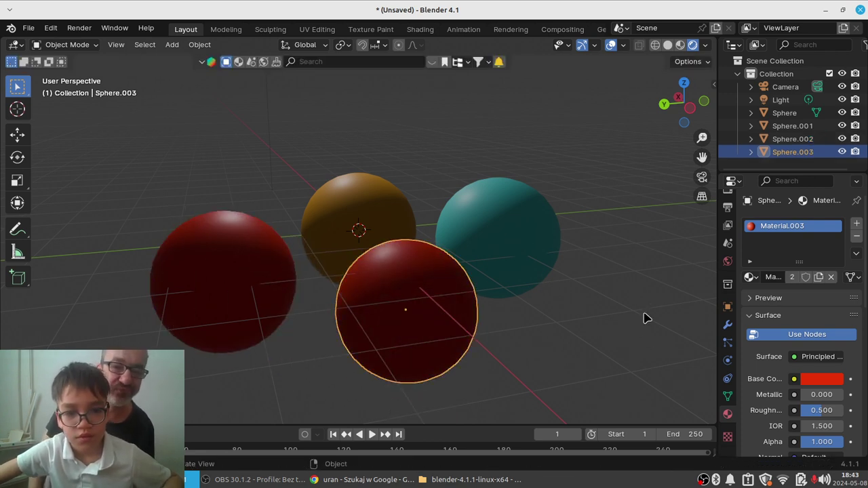
pyautogui.moveTo(644, 317)
pyautogui.mouseDown(button='middle')
pyautogui.moveTo(549, 317)
pyautogui.moveTo(446, 388)
pyautogui.moveTo(368, 277)
pyautogui.mouseUp(button='middle')
pyautogui.click(378, 271)
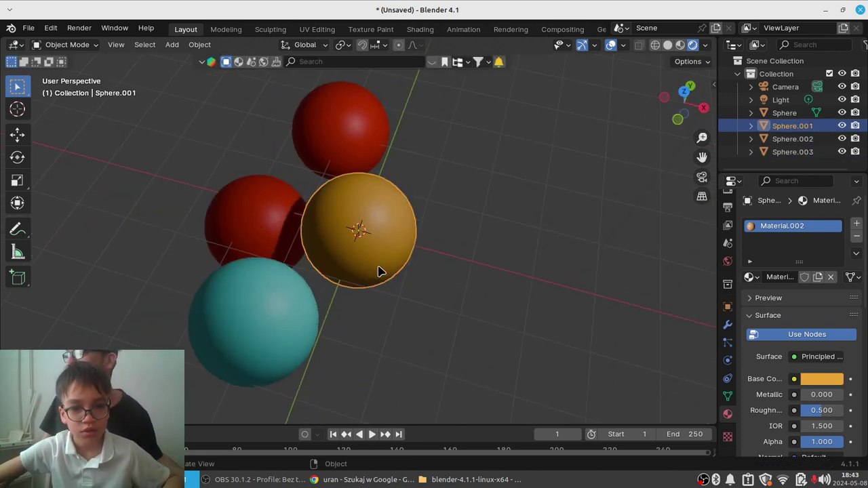
pyautogui.hotkey('shift', 'd')
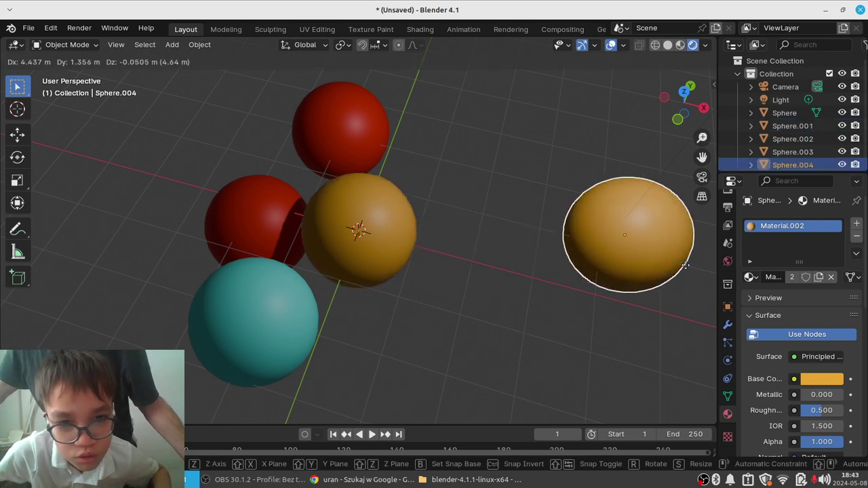
pyautogui.click(474, 190)
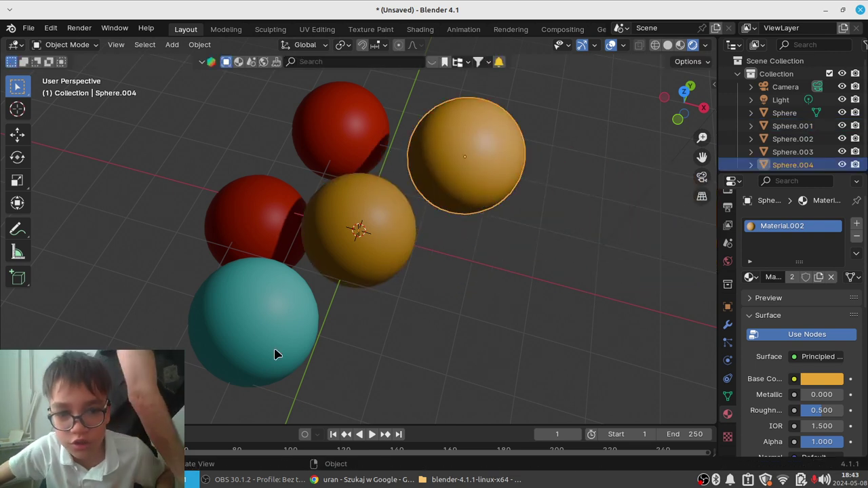
pyautogui.click(276, 338)
pyautogui.hotkey('shift', 'd')
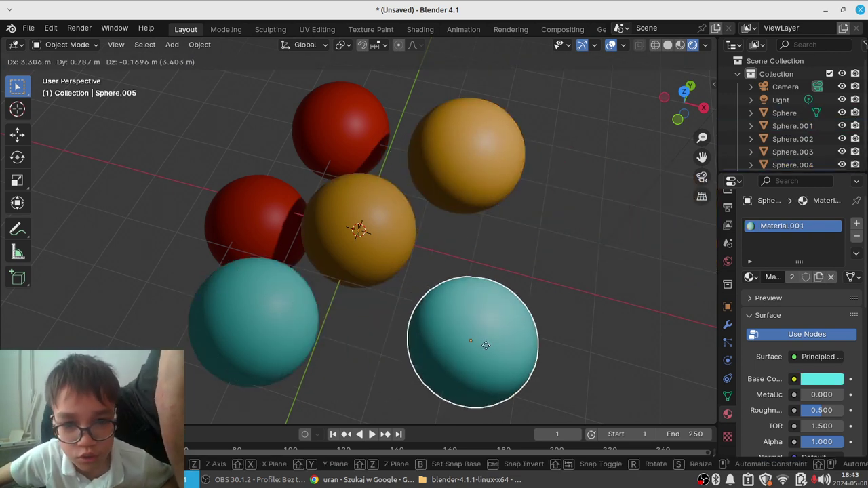
pyautogui.click(502, 328)
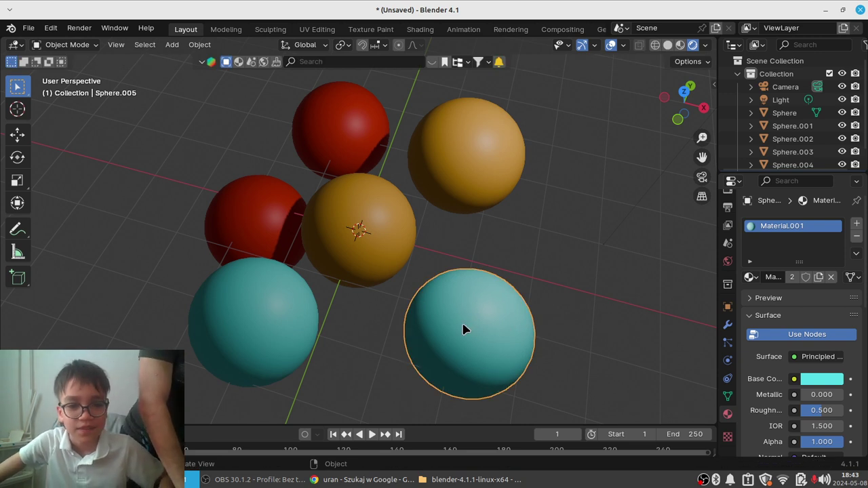
pyautogui.hotkey('shift', 'd')
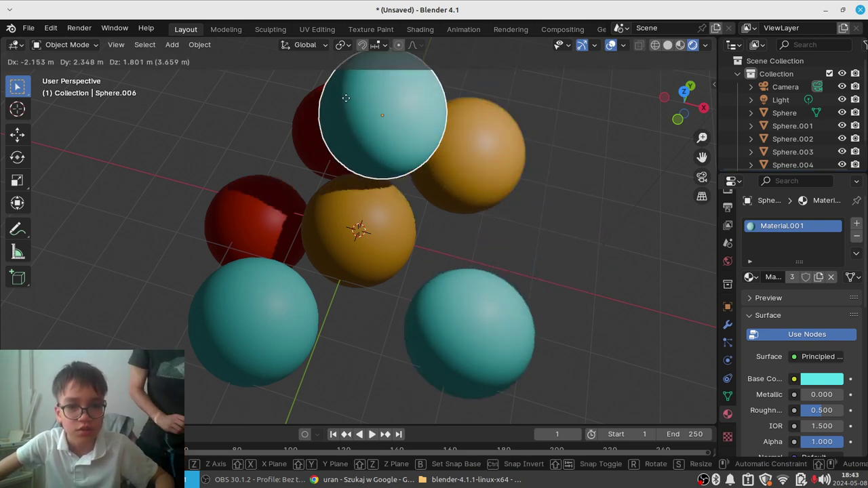
pyautogui.click(175, 128)
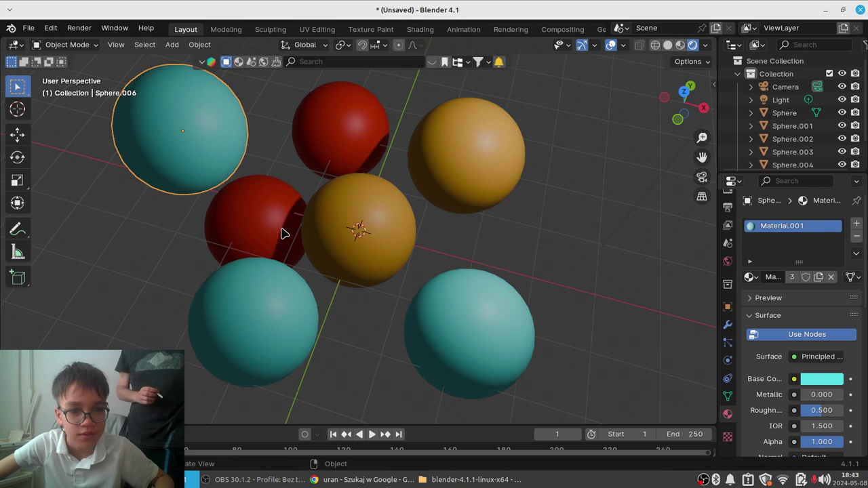
# Add two more red copies on the right and an orange copy at the group's left.
pyautogui.click(280, 233)
pyautogui.hotkey('shift', 'd')
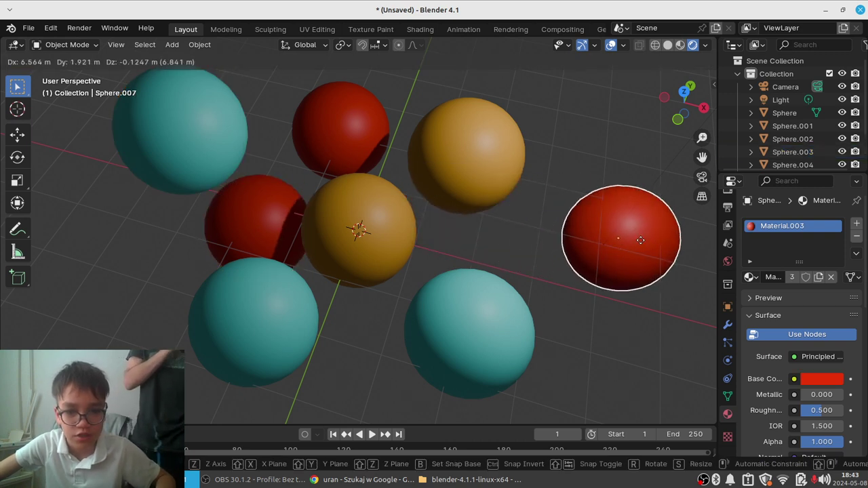
pyautogui.click(692, 239)
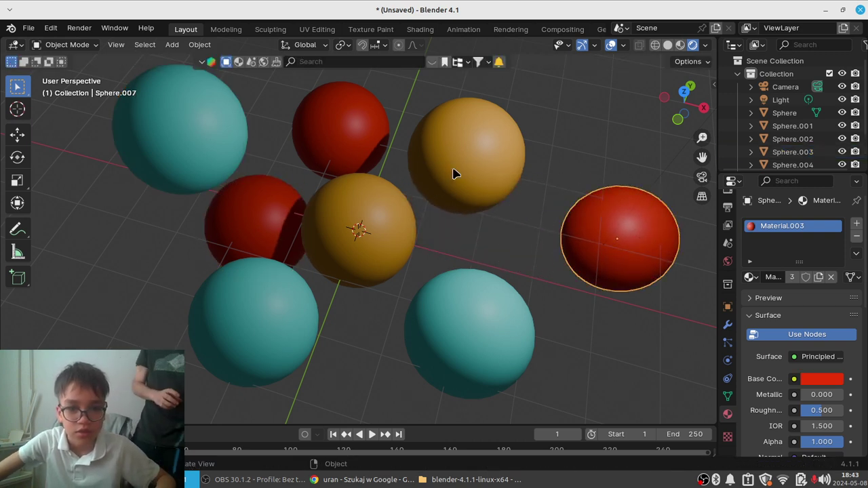
pyautogui.hotkey('shift', 'd')
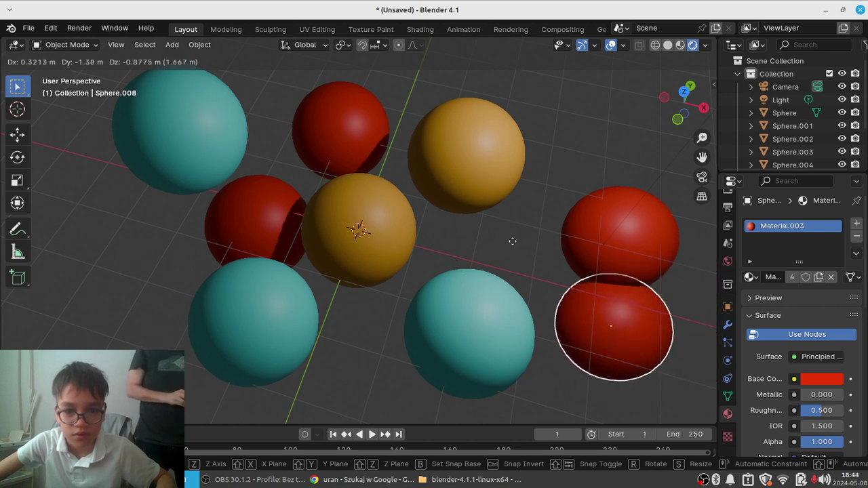
pyautogui.click(458, 175)
pyautogui.click(456, 173)
pyautogui.hotkey('shift', 'd')
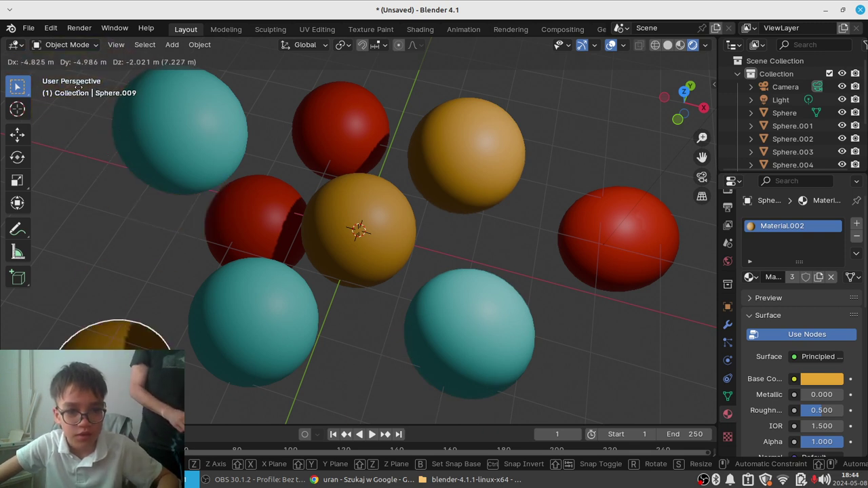
pyautogui.click(141, 299)
# Place cyan, orange and red copies at the upper right, top and lower right.
pyautogui.click(254, 326)
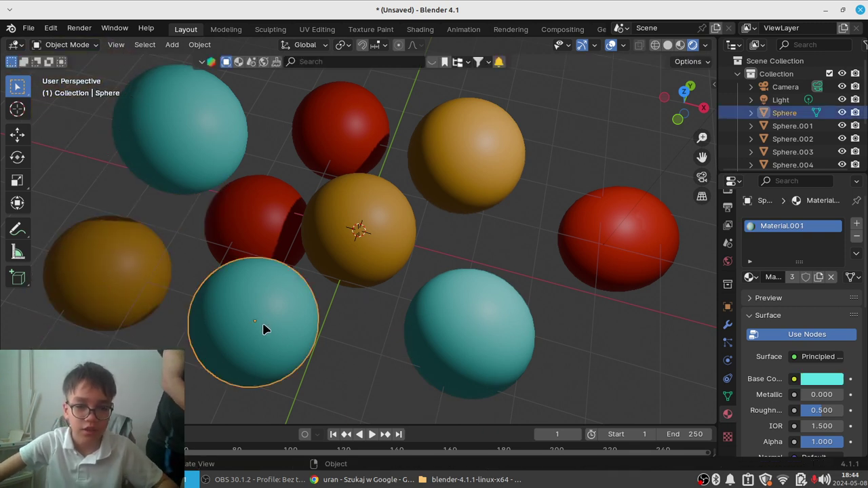
pyautogui.hotkey('shift', 'd')
pyautogui.click(590, 138)
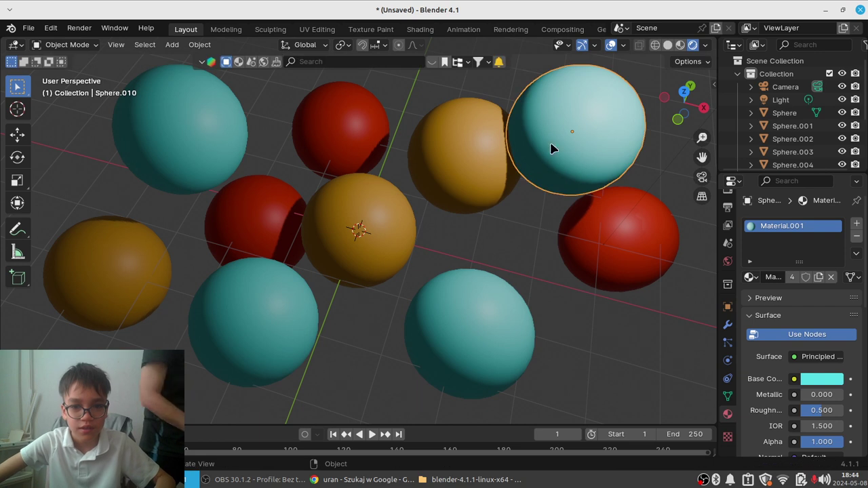
pyautogui.click(455, 186)
pyautogui.hotkey('shift', 'd')
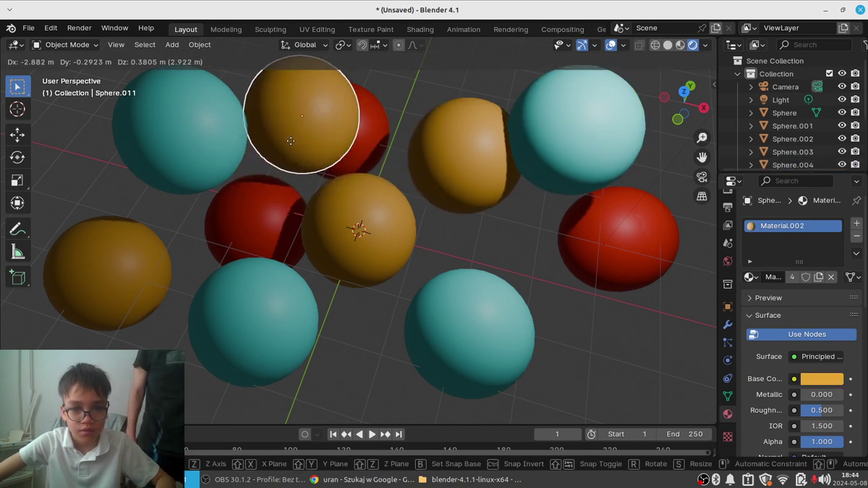
pyautogui.click(309, 156)
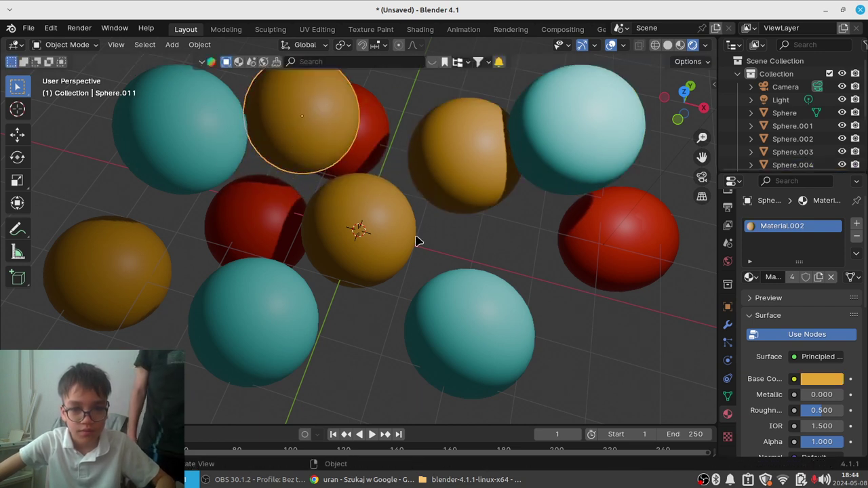
pyautogui.click(274, 248)
pyautogui.hotkey('shift', 'd')
pyautogui.click(599, 379)
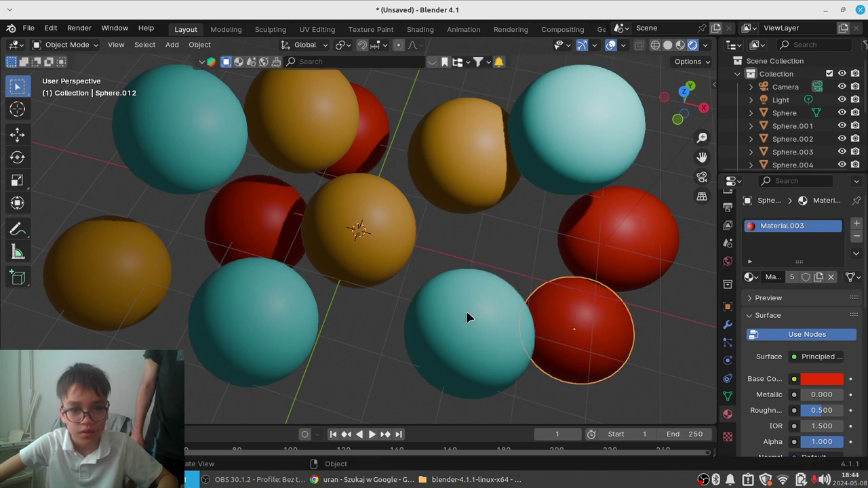
# Add a cyan copy mid-cluster and an orange copy just below the central orange sphere.
pyautogui.scroll(-1, 465, 314)
pyautogui.scroll(4, 464, 311)
pyautogui.scroll(-2, 467, 296)
pyautogui.scroll(1, 479, 284)
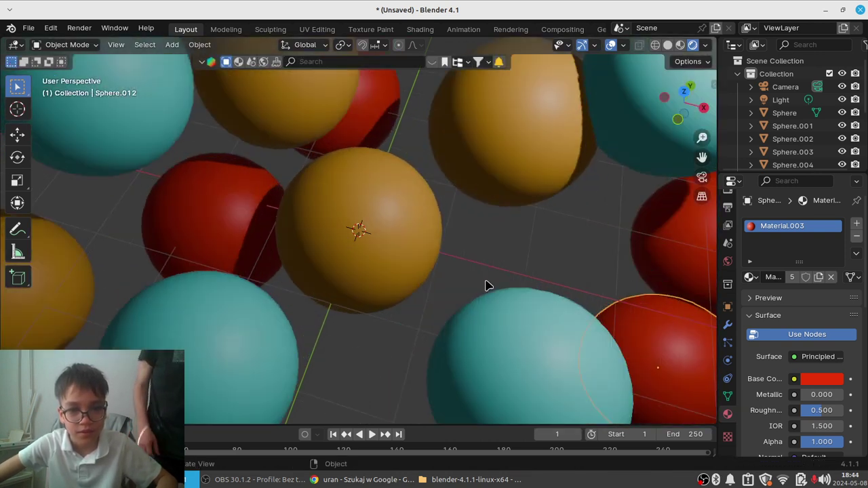
pyautogui.scroll(-2, 486, 285)
pyautogui.scroll(-3, 494, 277)
pyautogui.scroll(5, 577, 265)
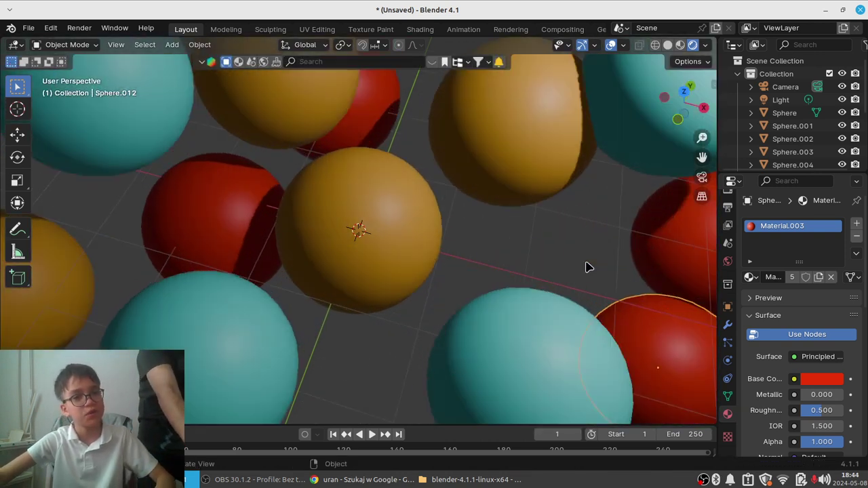
pyautogui.scroll(1, 586, 265)
pyautogui.scroll(-4, 560, 269)
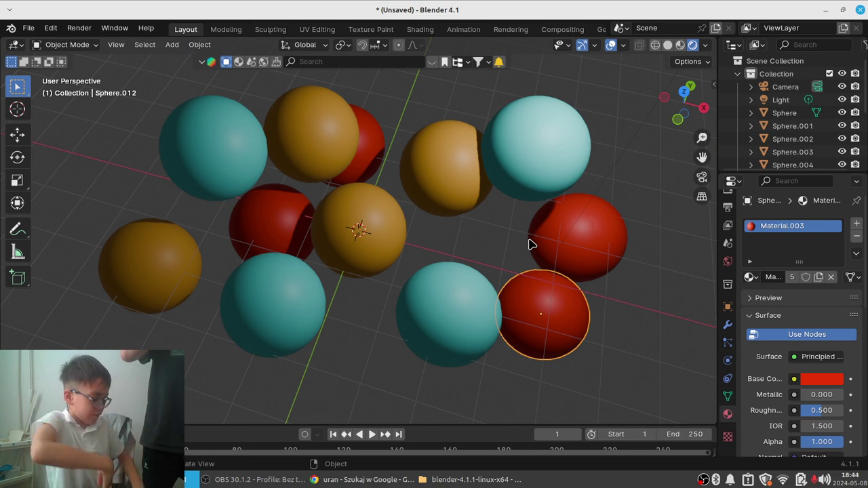
pyautogui.click(427, 304)
pyautogui.hotkey('shift', 'a')
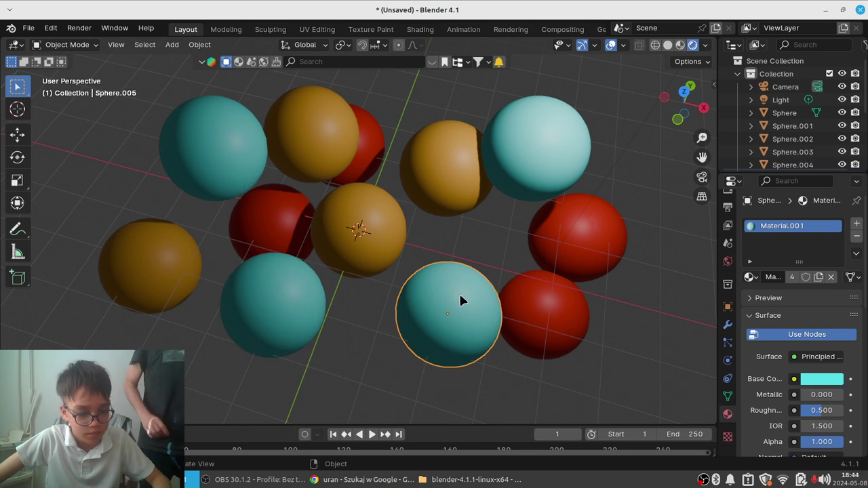
pyautogui.hotkey('shift', 'd')
pyautogui.click(484, 217)
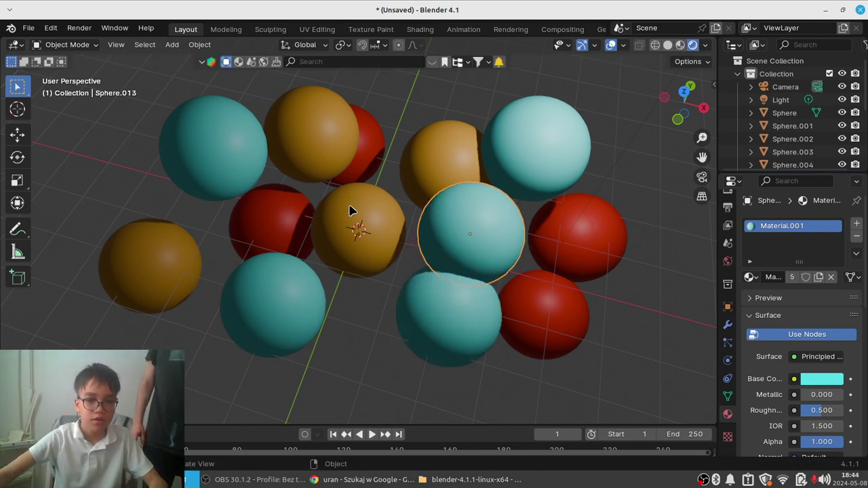
pyautogui.click(374, 224)
pyautogui.hotkey('shift', 'd')
pyautogui.click(377, 297)
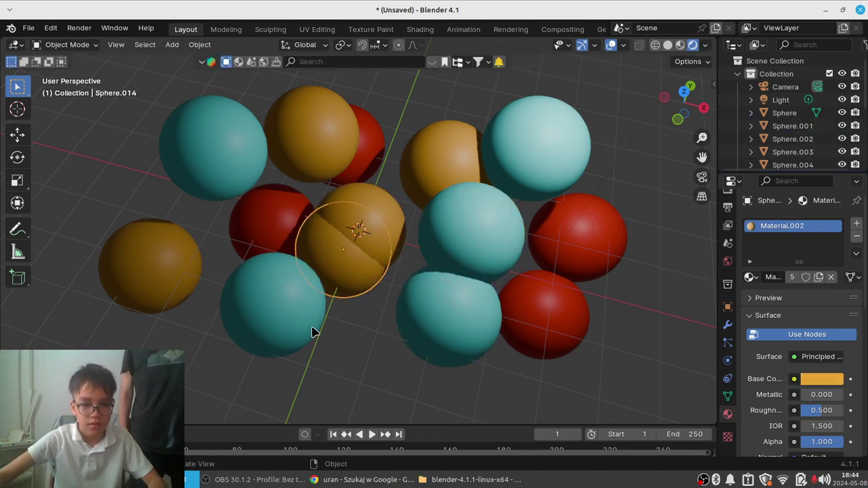
# Add a cyan copy on the left and two orange copies toward the top.
pyautogui.click(248, 300)
pyautogui.hotkey('shift', 'd')
pyautogui.click(211, 231)
pyautogui.click(170, 252)
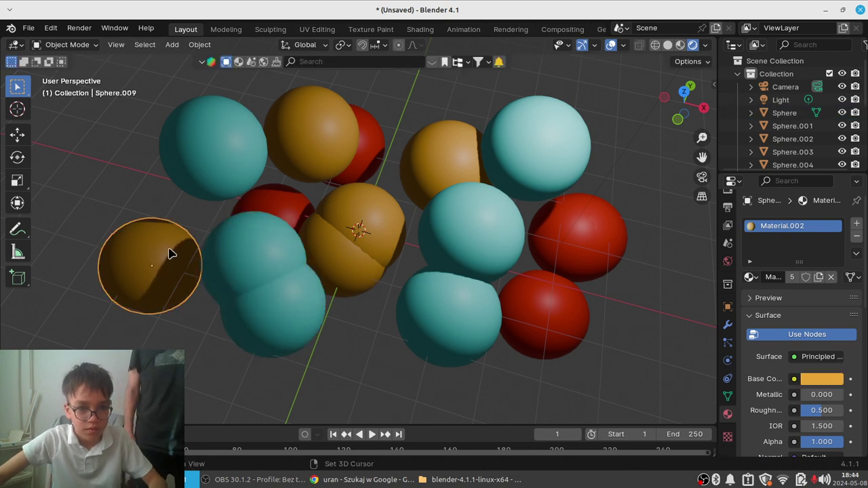
pyautogui.hotkey('shift', 'd')
pyautogui.click(430, 63)
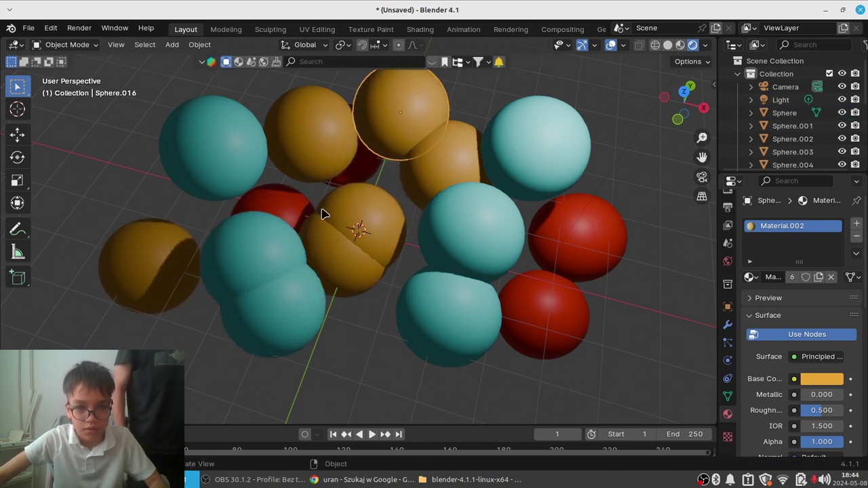
pyautogui.hotkey('shift', 'd')
pyautogui.click(286, 208)
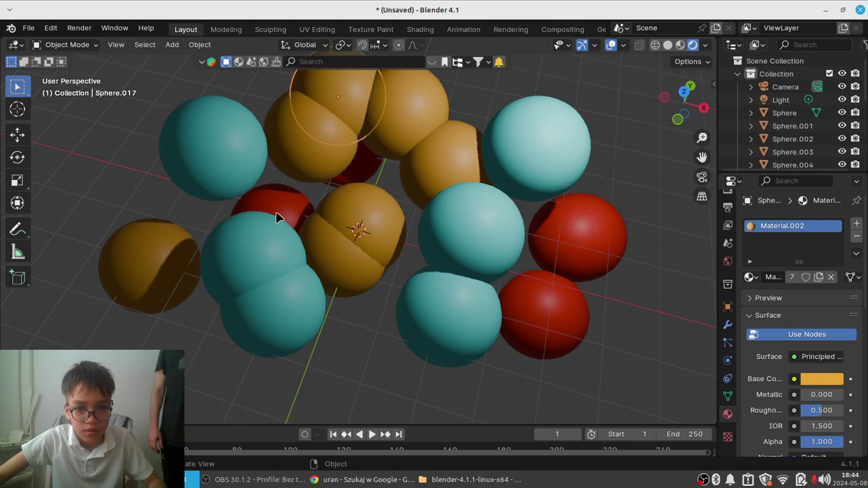
# Add red copies below the center and lower right, plus a cyan copy at the lower left.
pyautogui.click(283, 211)
pyautogui.hotkey('shift', 'd')
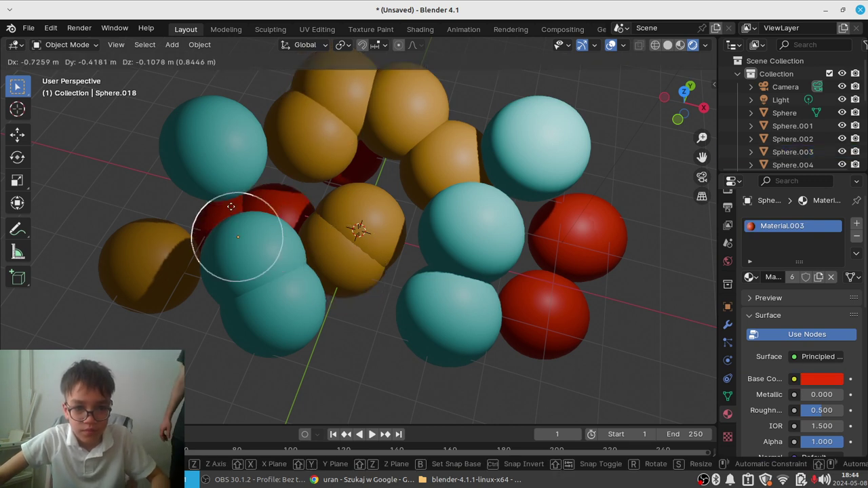
pyautogui.click(588, 242)
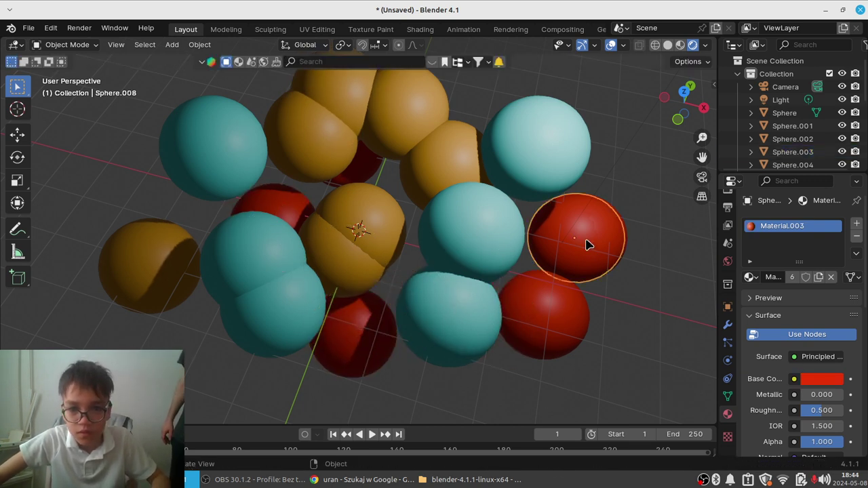
pyautogui.hotkey('shift', 'd')
pyautogui.click(643, 283)
pyautogui.click(572, 185)
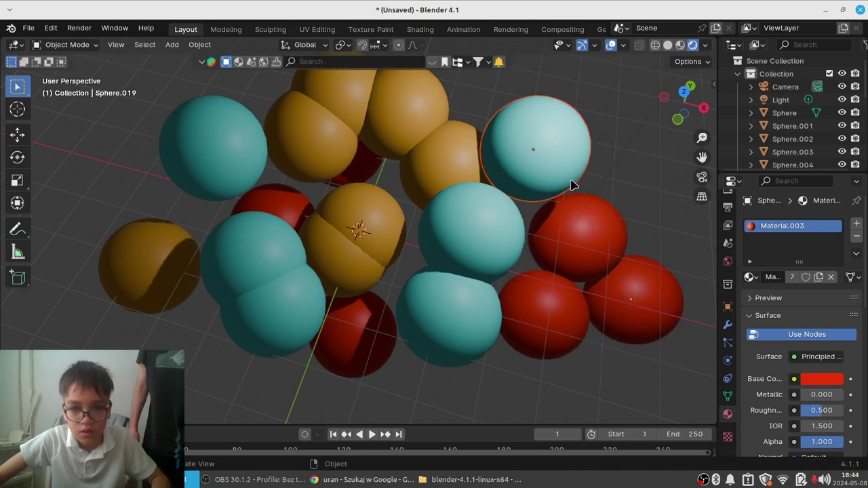
pyautogui.hotkey('shift', 'd')
pyautogui.click(85, 448)
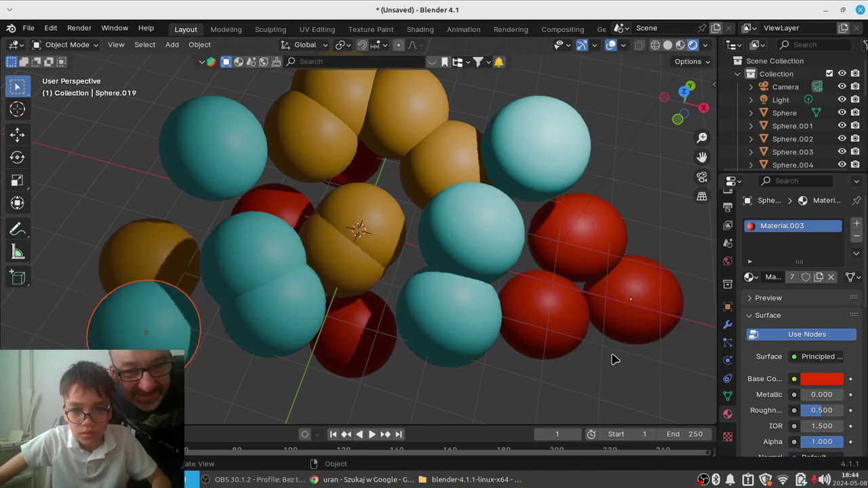
pyautogui.click(555, 307)
pyautogui.hotkey('shift', 'd')
pyautogui.click(573, 333)
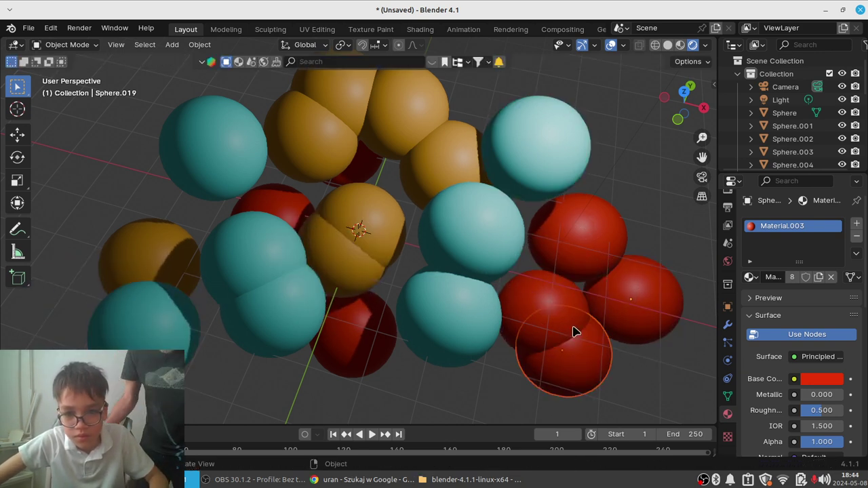
# Add more red copies at the lower right and a teal copy just below the middle teal sphere.
pyautogui.click(576, 251)
pyautogui.hotkey('shift', 'd')
pyautogui.rightClick(629, 296)
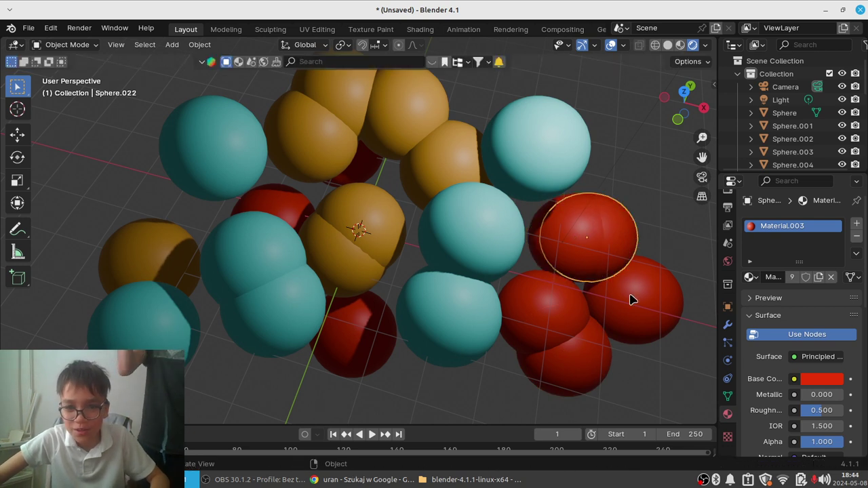
pyautogui.hotkey('shift', 'd')
pyautogui.click(650, 367)
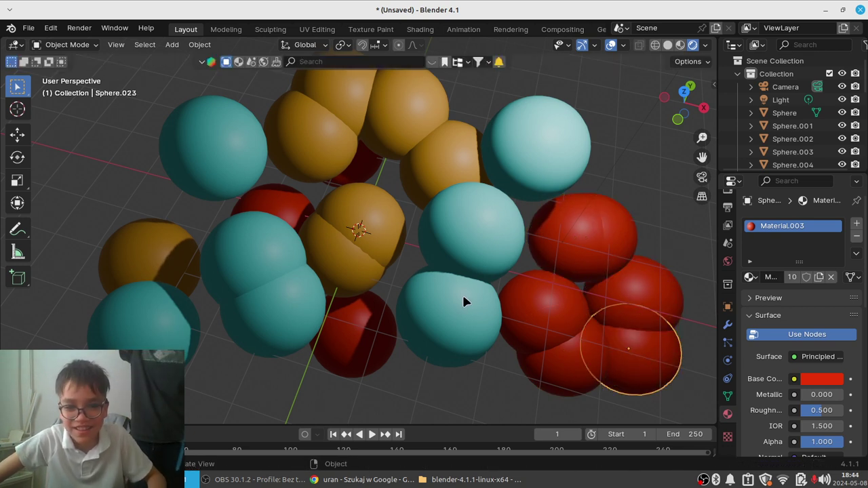
pyautogui.hotkey('shift', 'd')
pyautogui.click(422, 287)
pyautogui.keyDown('shift'); pyautogui.click(436, 319); pyautogui.keyUp('shift')
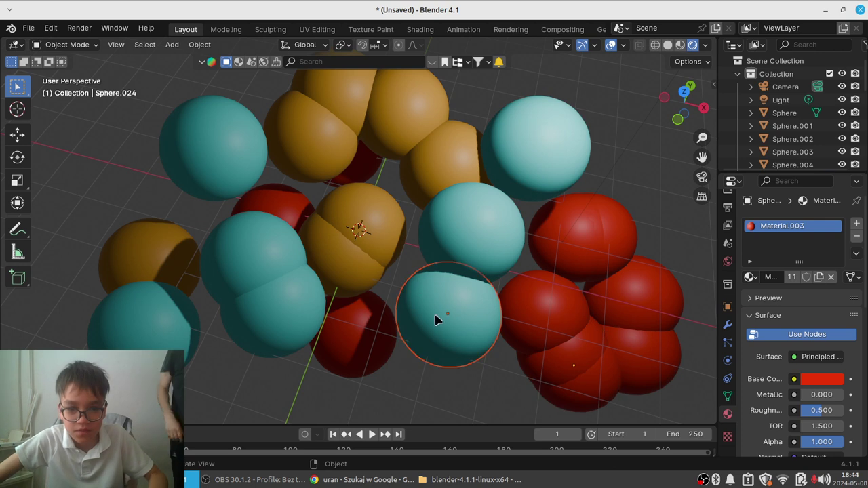
pyautogui.hotkey('shift', 'd')
pyautogui.click(426, 357)
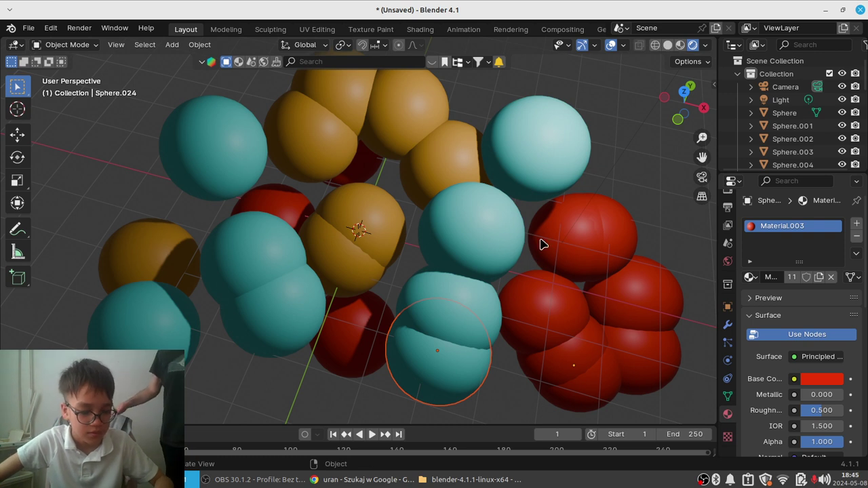
pyautogui.hotkey('shift', 'a')
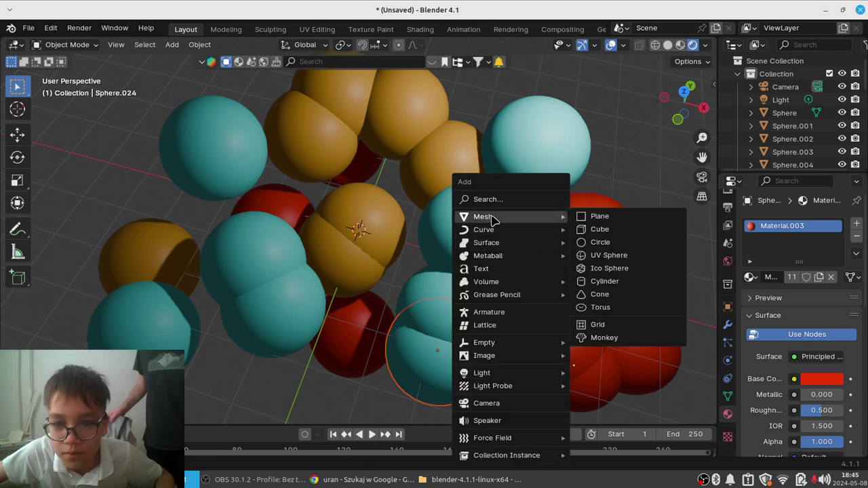
# Add a UV sphere and move it to the cluster's left edge beside the orange sphere.
pyautogui.click(614, 256)
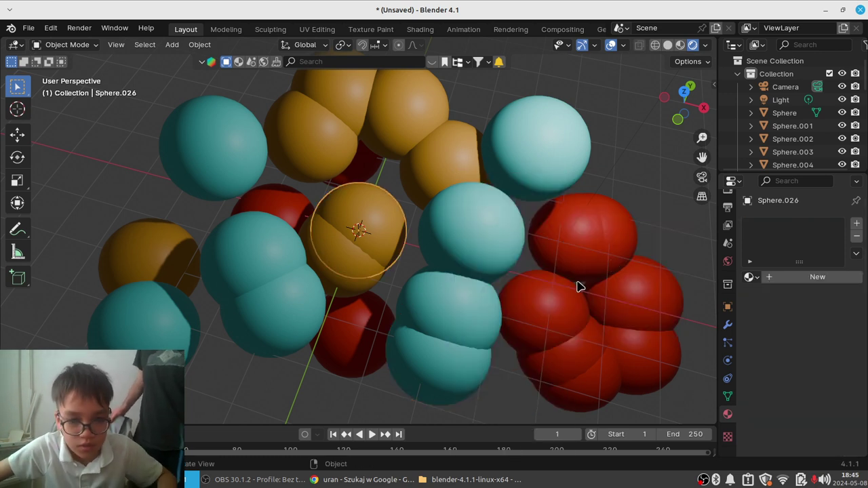
pyautogui.press('g')
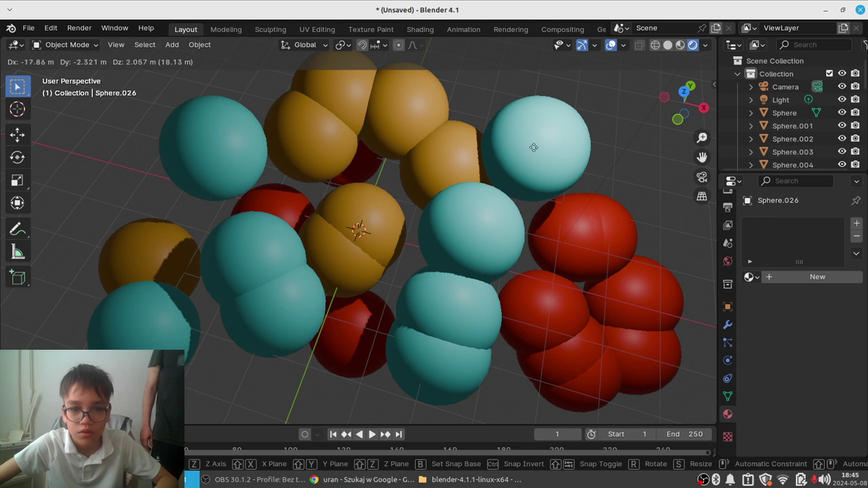
pyautogui.rightClick(378, 165)
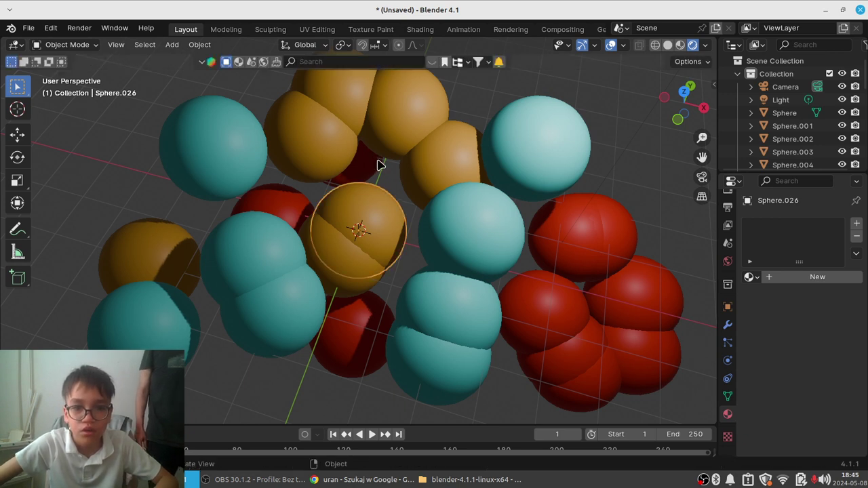
pyautogui.press('g')
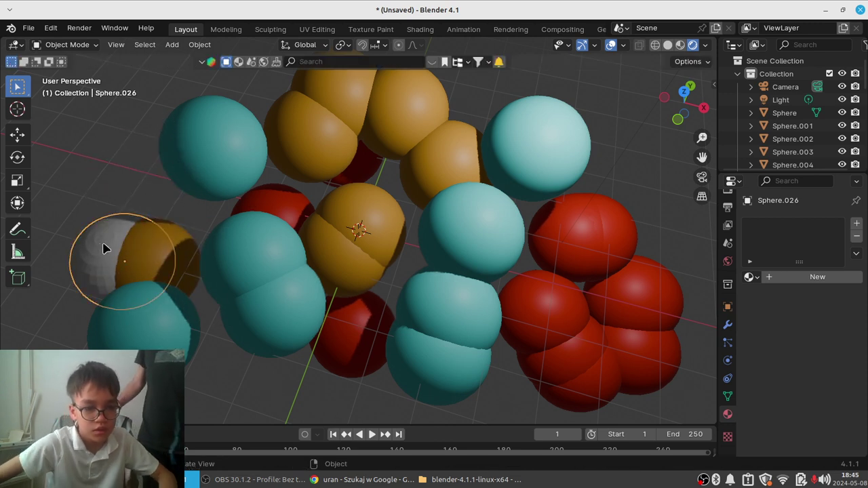
# Give the new sphere a new material with a black base colour (Value 0).
pyautogui.click(841, 279)
pyautogui.click(821, 379)
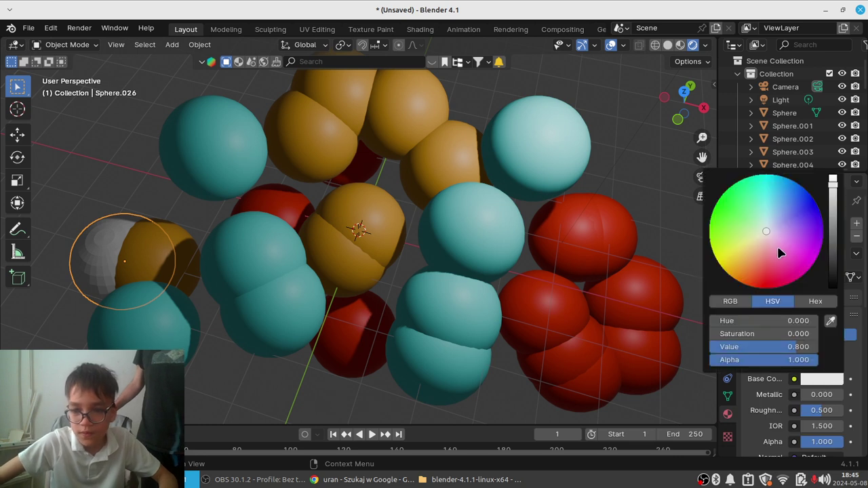
pyautogui.moveTo(833, 194); pyautogui.dragTo(835, 285)
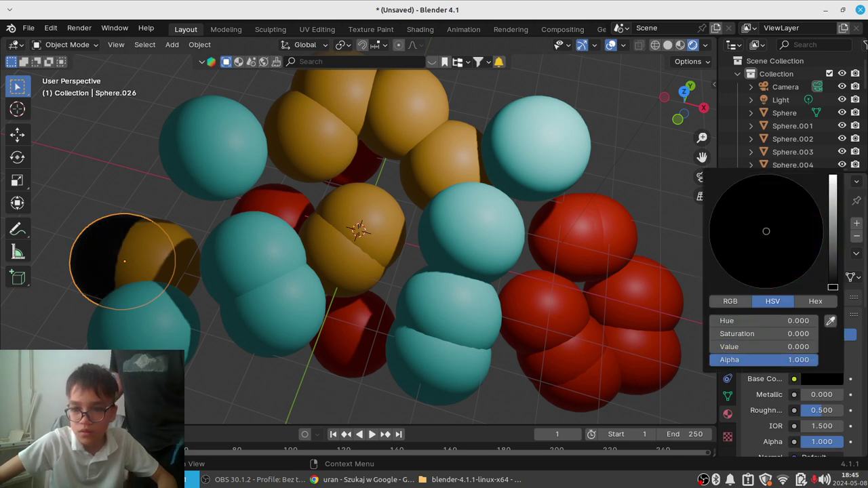
pyautogui.moveTo(127, 248); pyautogui.dragTo(169, 194, button='middle')
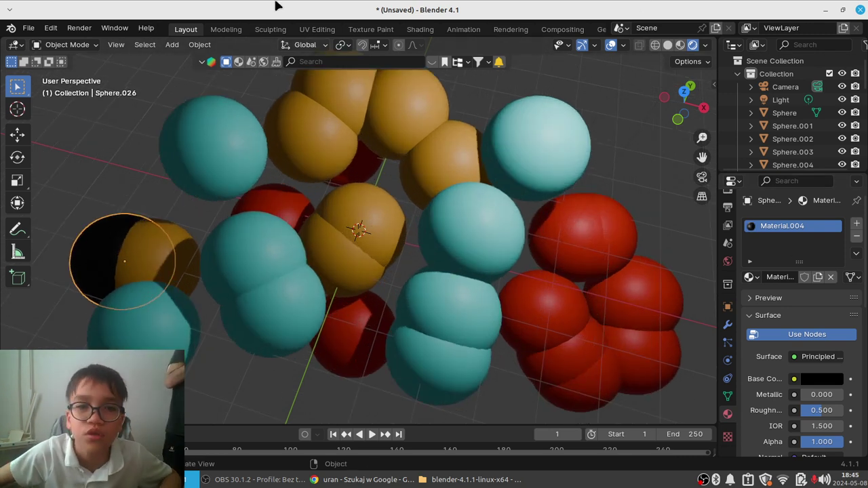
# Abandon a 'smoo' command search, orbit slightly, and bring up the Add menu's mesh shapes.
pyautogui.press('F3')
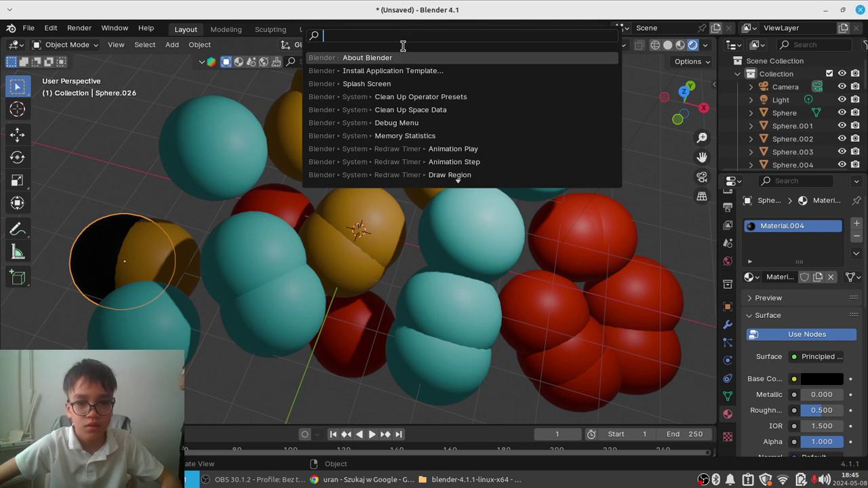
pyautogui.write('sm')
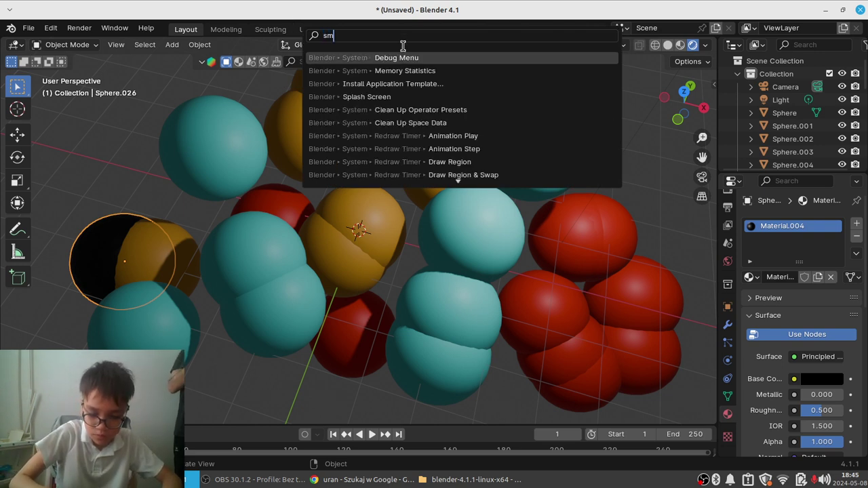
pyautogui.write('oo')
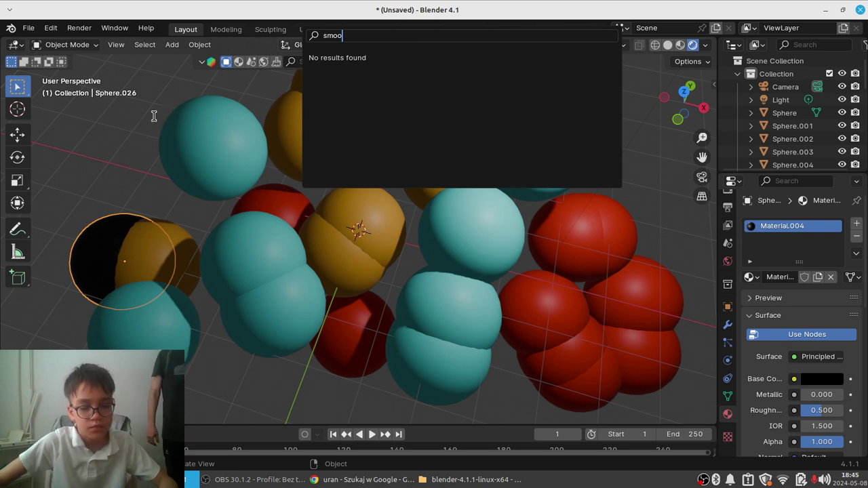
pyautogui.press('Escape')
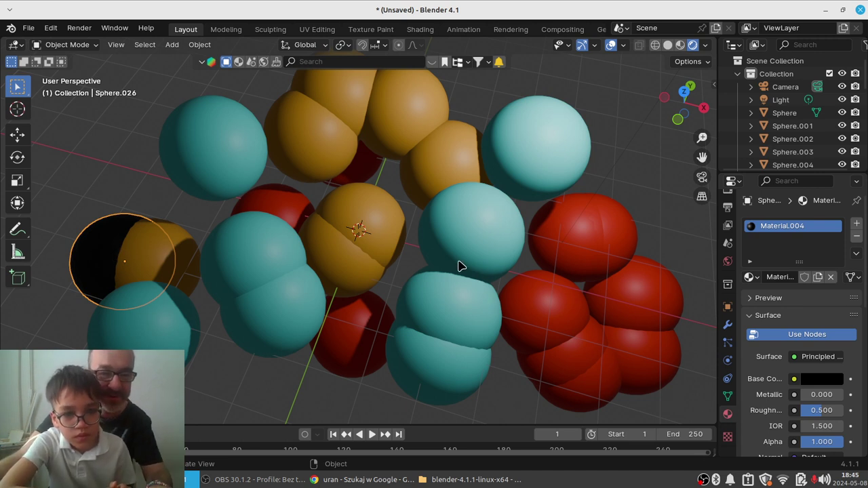
pyautogui.moveTo(459, 266); pyautogui.dragTo(453, 233, button='middle')
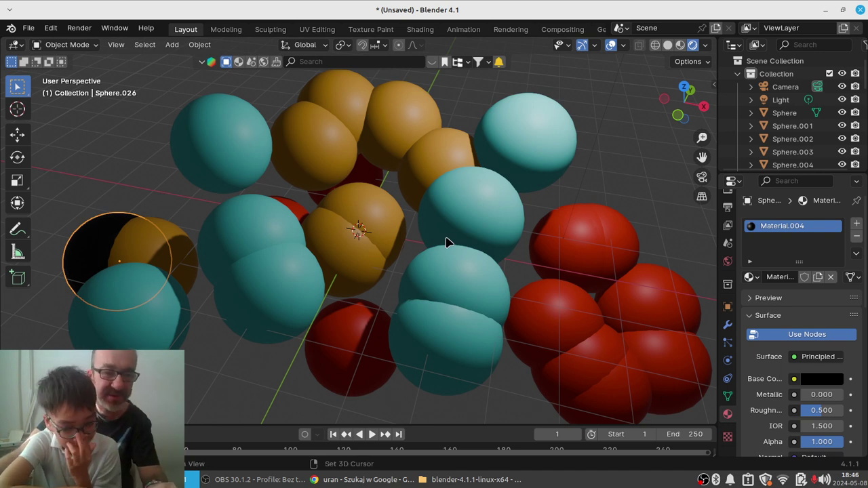
pyautogui.hotkey('shift', 'a')
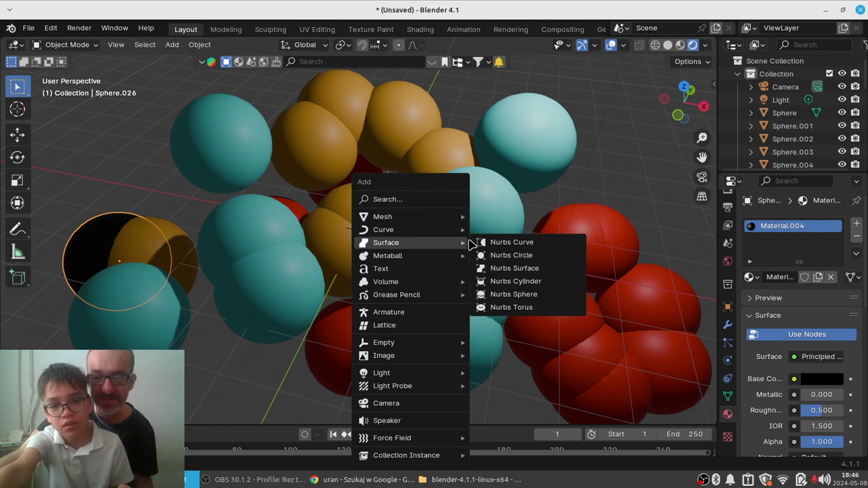
pyautogui.moveTo(382, 216)
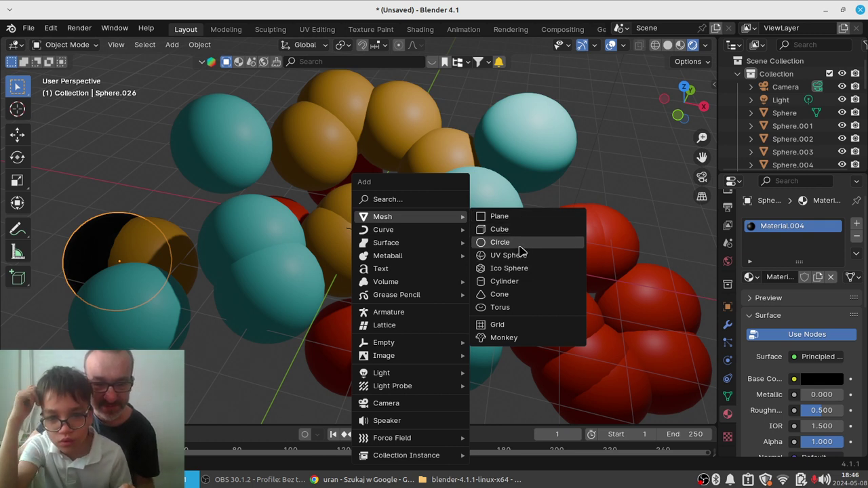
# Add a circle mesh and scale the central orange sphere up to several times its size.
pyautogui.click(520, 251)
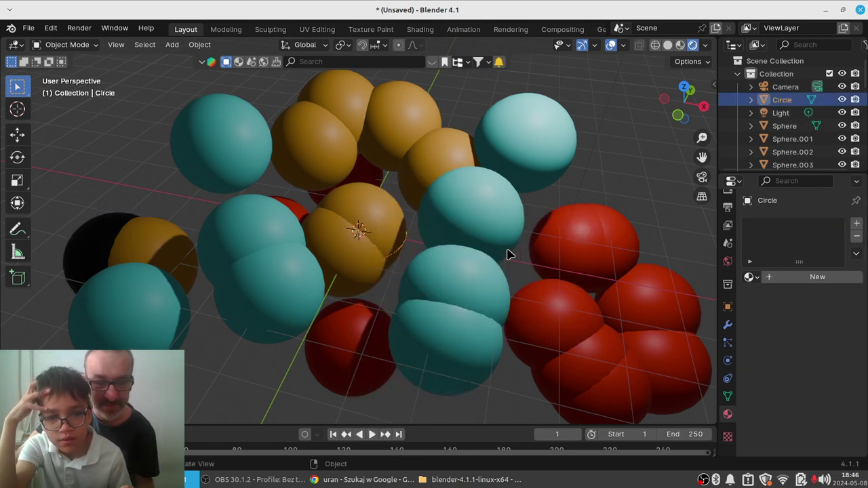
pyautogui.moveTo(436, 281)
pyautogui.mouseDown(button='middle')
pyautogui.moveTo(460, 161)
pyautogui.moveTo(469, 277)
pyautogui.moveTo(447, 349)
pyautogui.mouseUp(button='middle')
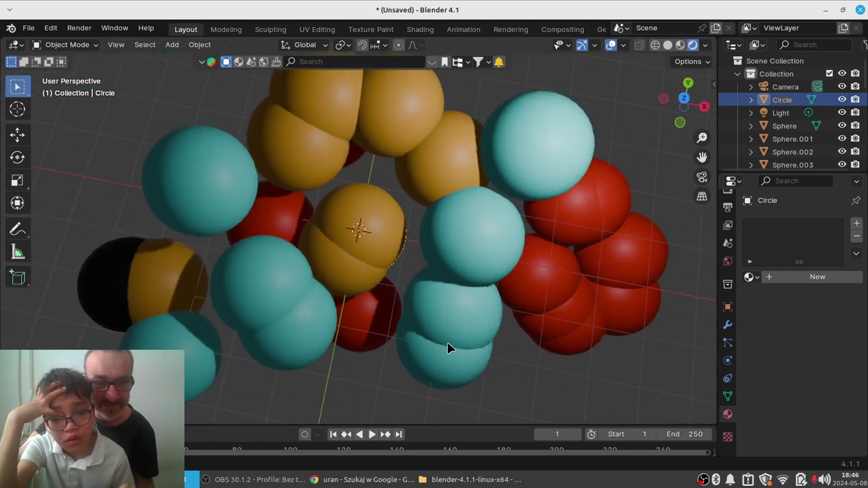
pyautogui.click(377, 232)
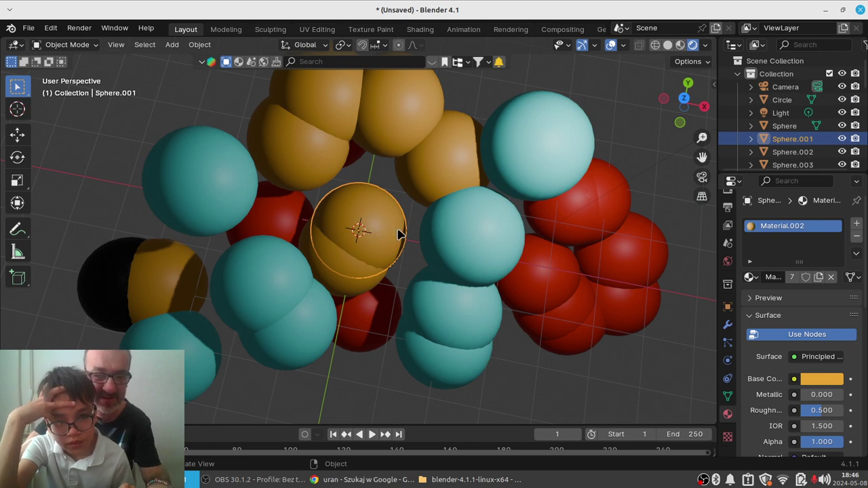
pyautogui.press('s')
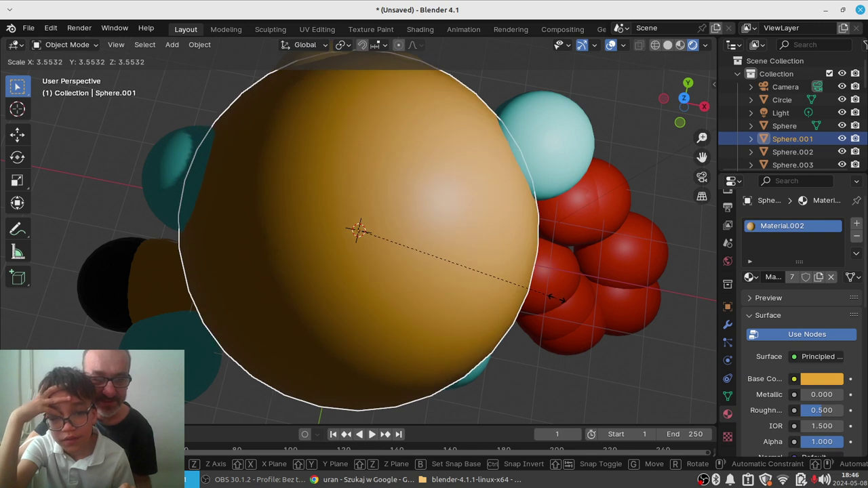
pyautogui.click(552, 297)
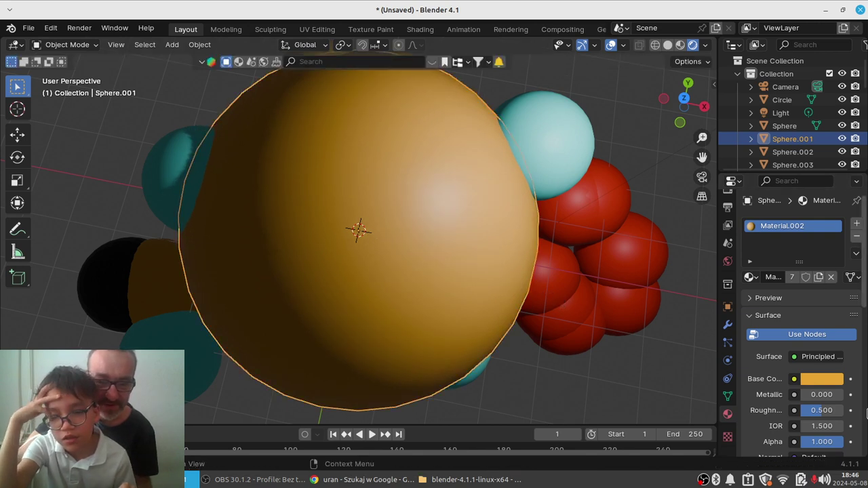
# Set the orange material's base colour Value to 0, turning it black.
pyautogui.click(822, 381)
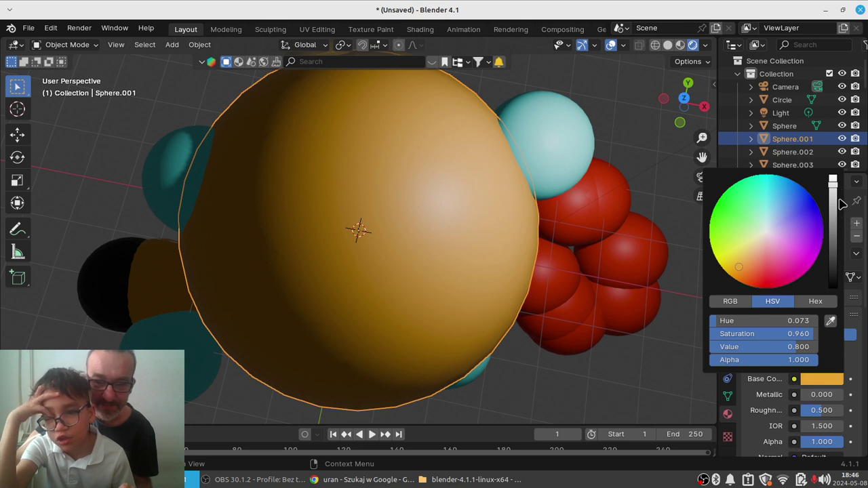
pyautogui.moveTo(841, 204); pyautogui.dragTo(833, 286)
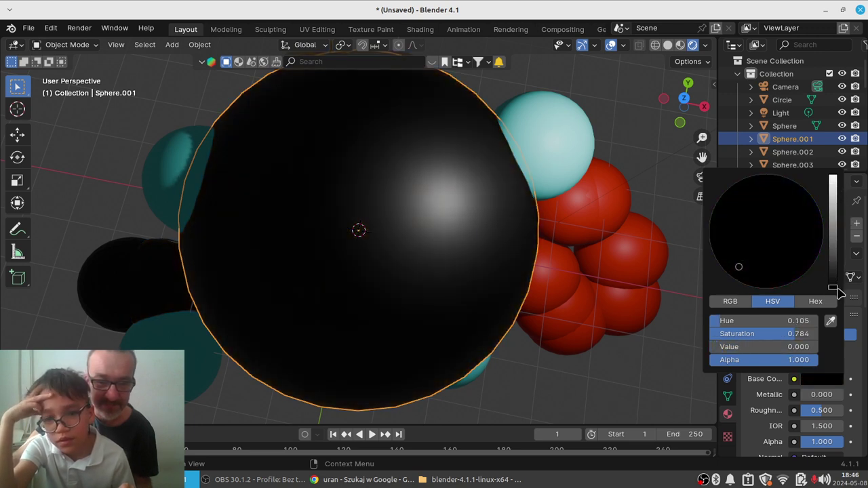
pyautogui.moveTo(486, 278)
pyautogui.mouseDown(button='middle')
pyautogui.moveTo(460, 223)
pyautogui.moveTo(454, 184)
pyautogui.moveTo(527, 275)
pyautogui.mouseUp(button='middle')
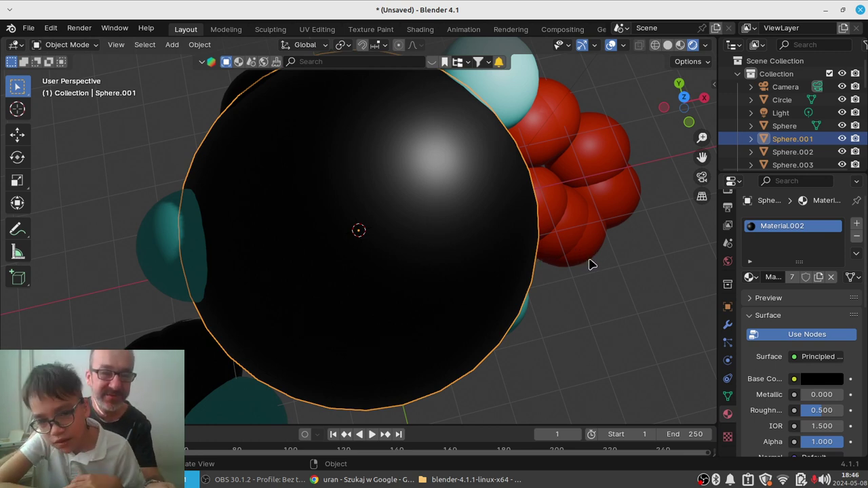
pyautogui.moveTo(591, 264)
pyautogui.mouseDown(button='middle')
pyautogui.moveTo(642, 264)
pyautogui.moveTo(638, 243)
pyautogui.moveTo(606, 208)
pyautogui.mouseUp(button='middle')
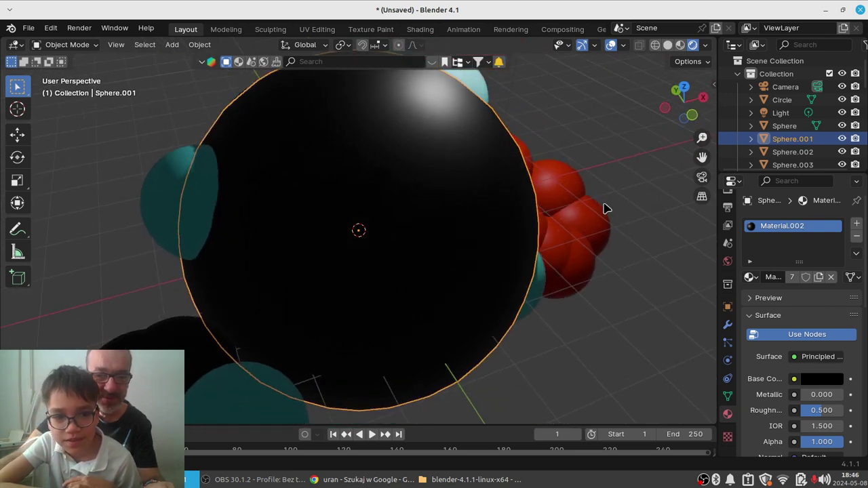